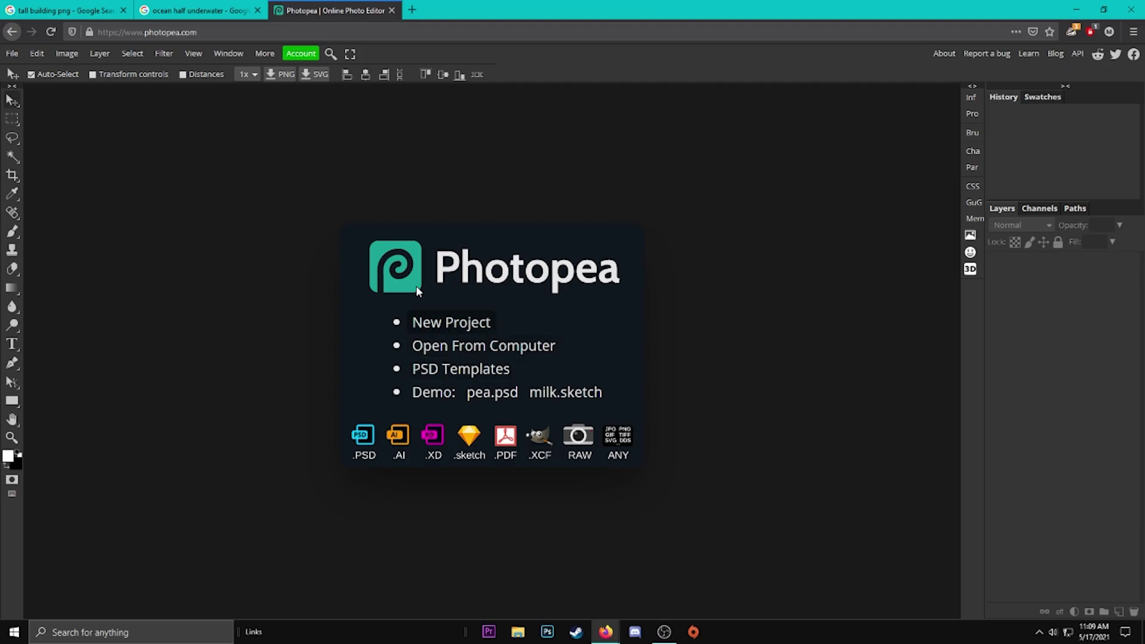
# Switch to the ocean half underwater image search and copy the Travel Trivia split-view ocean picture.
pyautogui.click(192, 10)
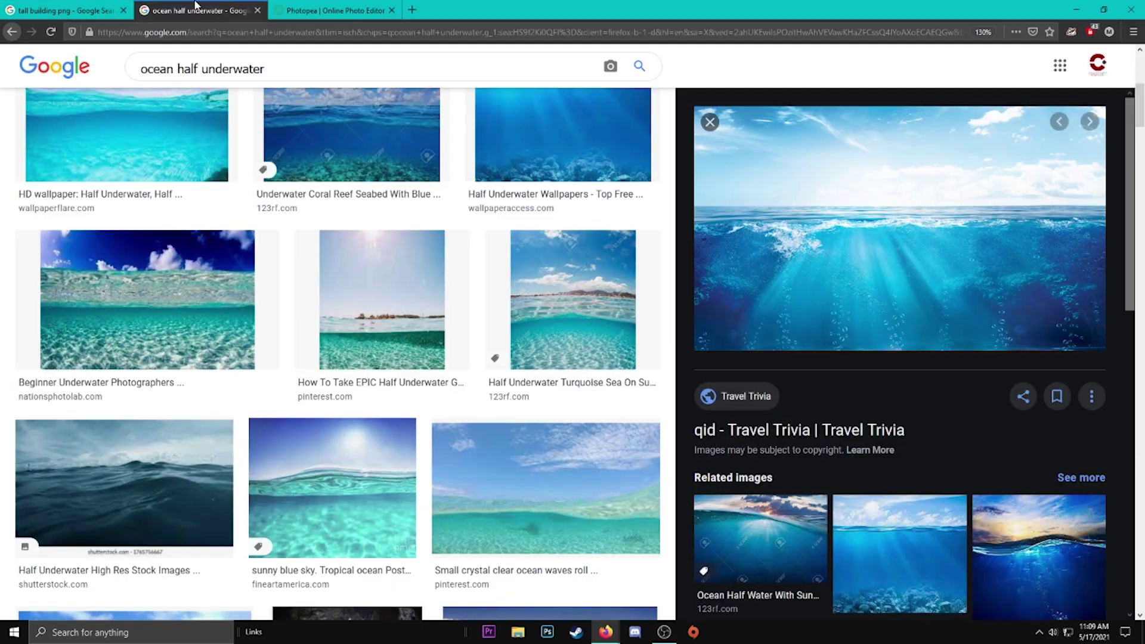
pyautogui.moveTo(275, 77); pyautogui.dragTo(107, 82)
pyautogui.scroll(-1, 397, 283)
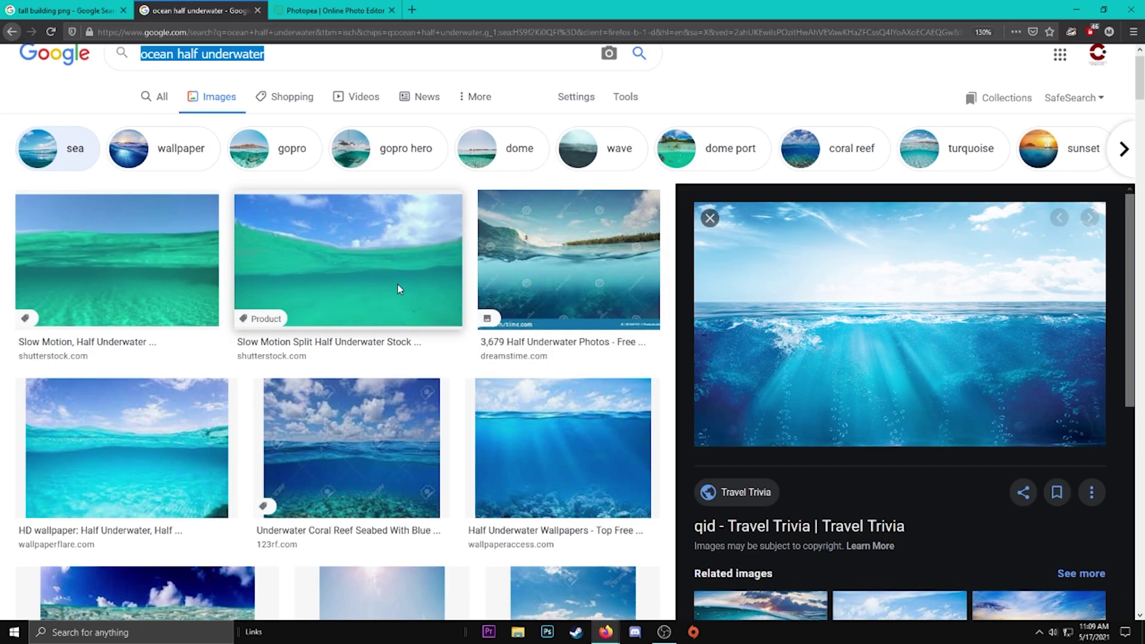
pyautogui.scroll(1, 395, 292)
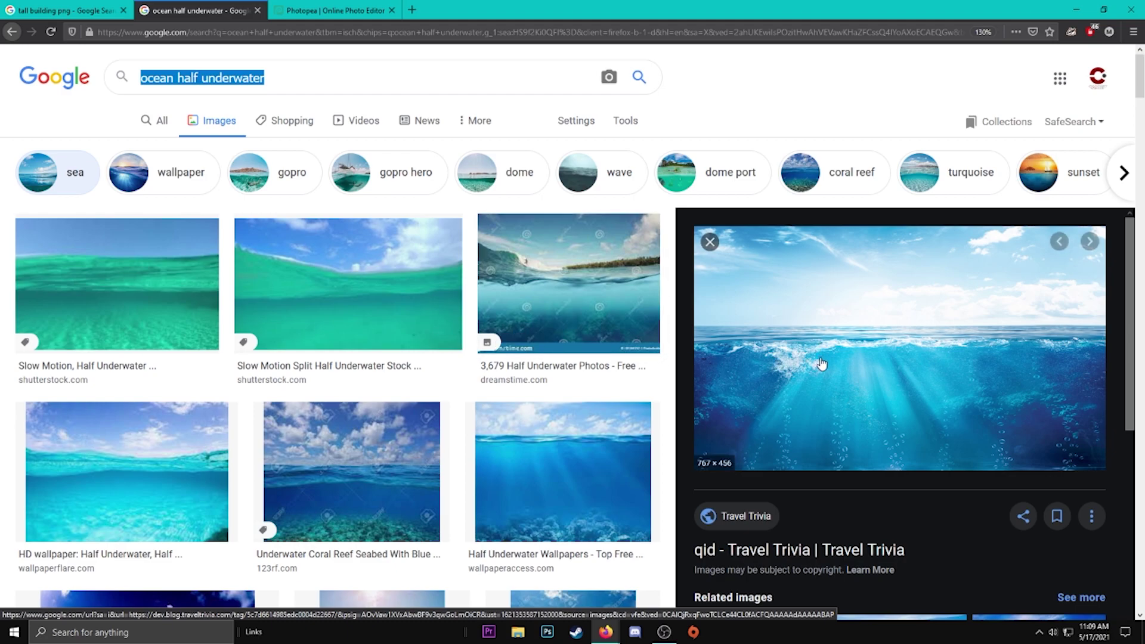
pyautogui.rightClick(815, 325)
pyautogui.click(868, 459)
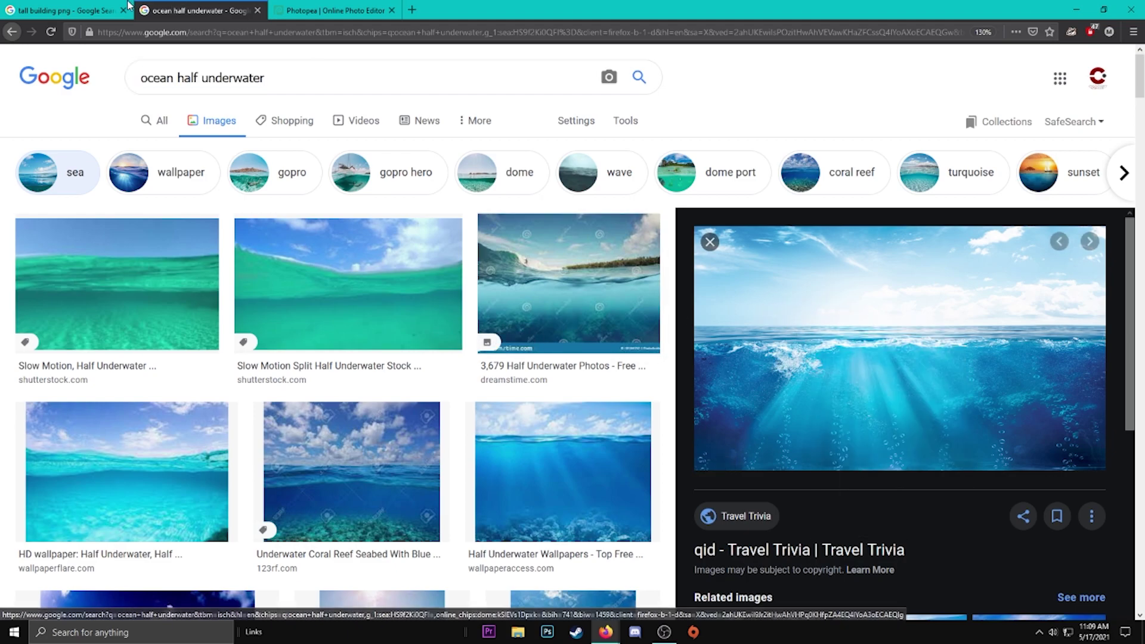
# Switch to Photopea and paste the copied ocean picture as a new document.
pyautogui.click(334, 10)
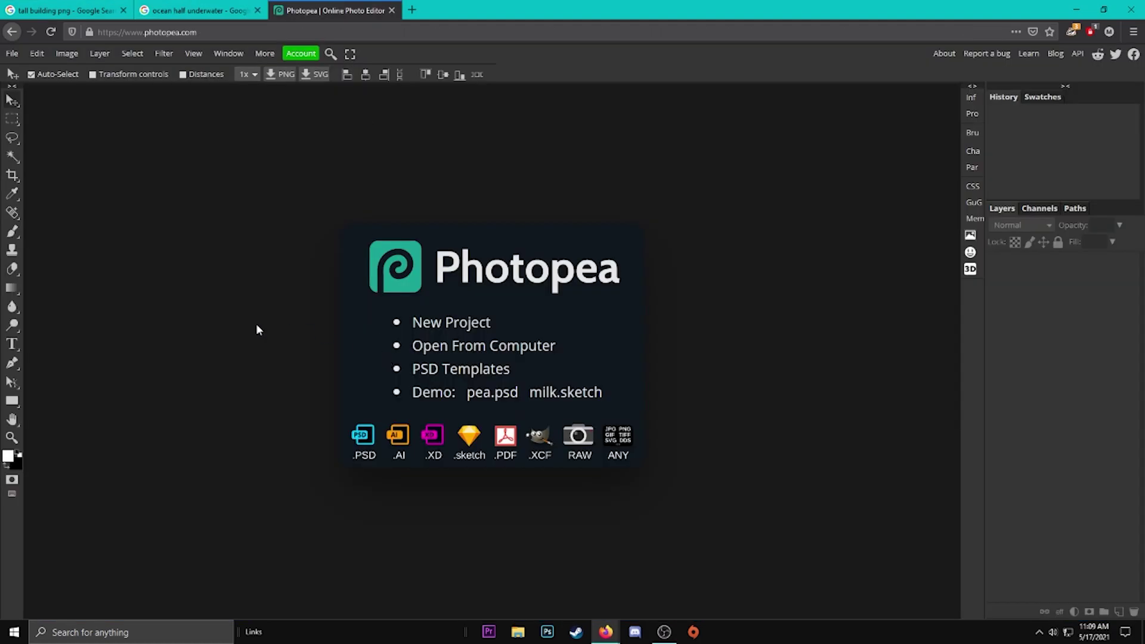
pyautogui.hotkey('ctrl', 'v')
pyautogui.click(12, 437)
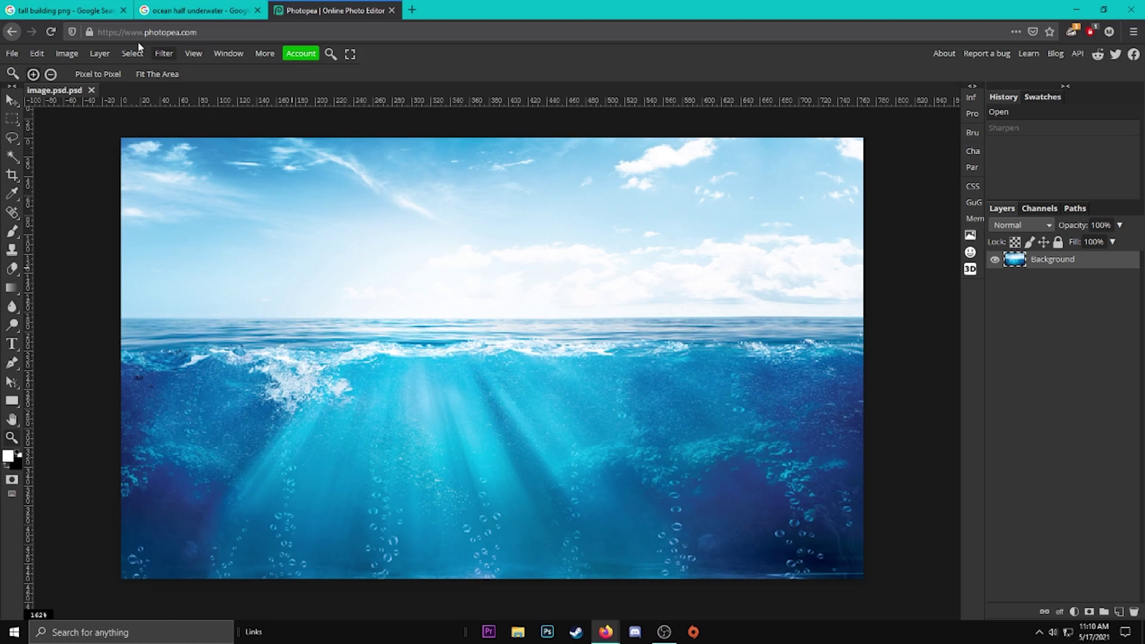
# Copy the Pngimg skyscraper from the tall building png search and paste it into the ocean document in Photopea.
pyautogui.click(66, 10)
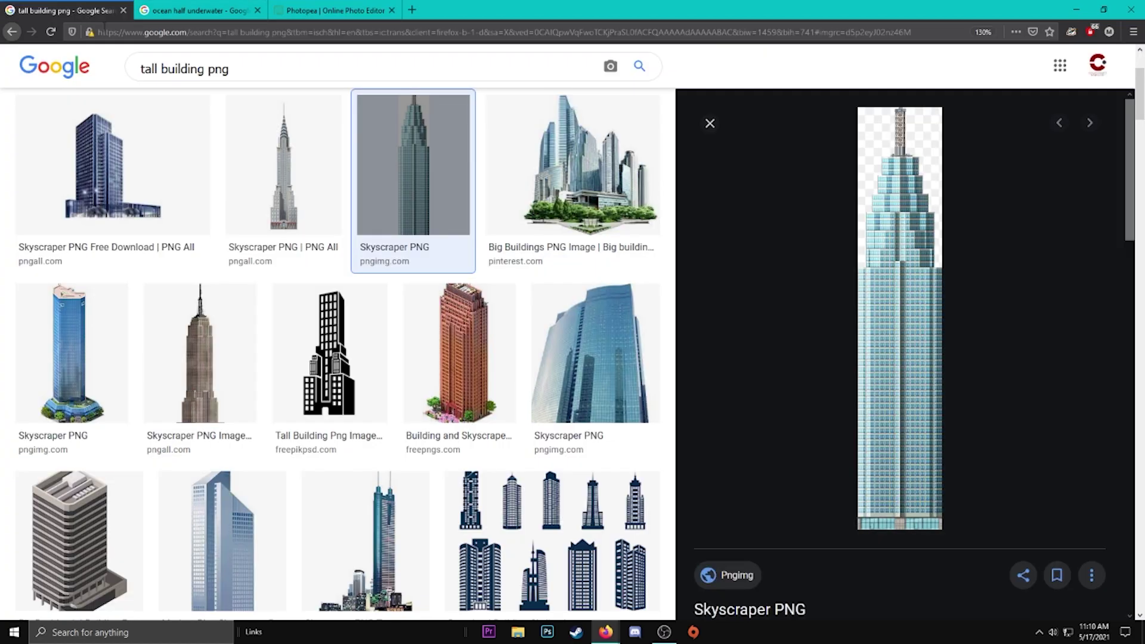
pyautogui.rightClick(894, 292)
pyautogui.click(921, 427)
pyautogui.click(307, 10)
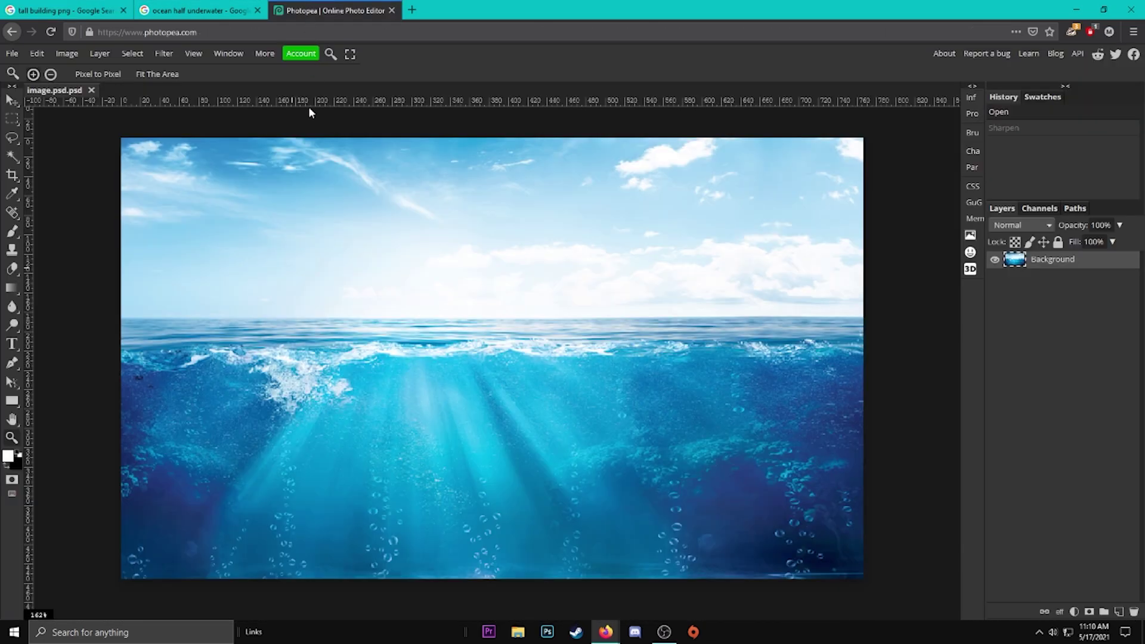
pyautogui.click(12, 100)
pyautogui.hotkey('ctrl', 'v')
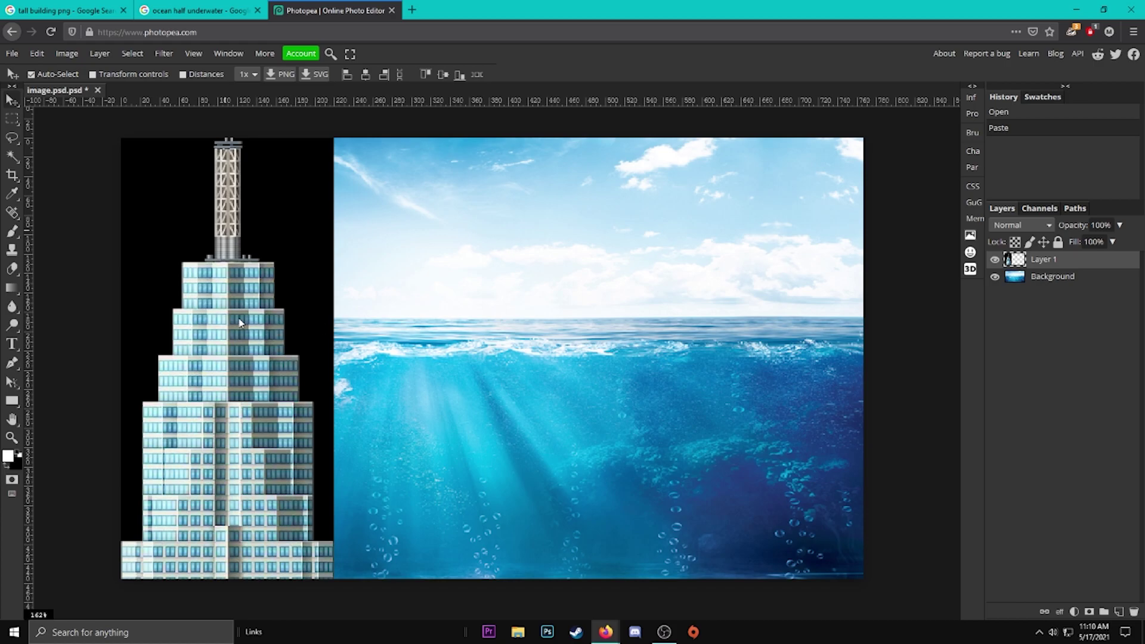
# Scale the skyscraper layer to about 37% and place it near the canvas centre with its base on the lower edge.
pyautogui.moveTo(240, 325); pyautogui.dragTo(505, 575)
pyautogui.hotkey('ctrl', 't')
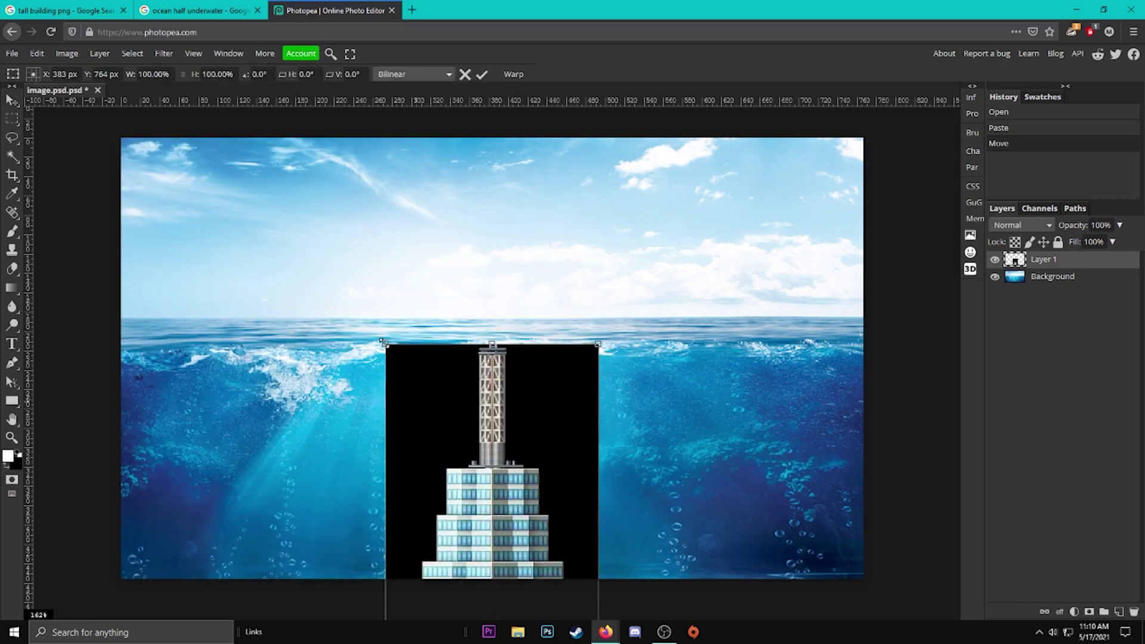
pyautogui.moveTo(384, 343); pyautogui.dragTo(411, 397)
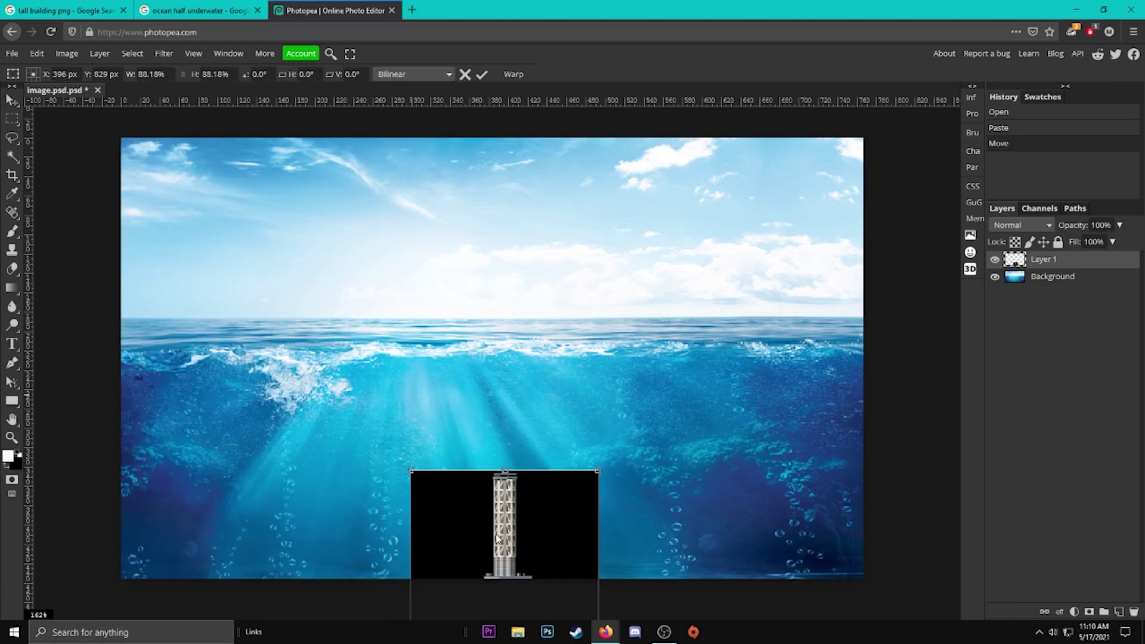
pyautogui.moveTo(497, 538); pyautogui.dragTo(458, 261)
pyautogui.moveTo(371, 193); pyautogui.dragTo(463, 301)
pyautogui.moveTo(487, 529); pyautogui.dragTo(451, 226)
pyautogui.moveTo(426, 179); pyautogui.dragTo(440, 232)
pyautogui.moveTo(460, 275); pyautogui.dragTo(469, 229)
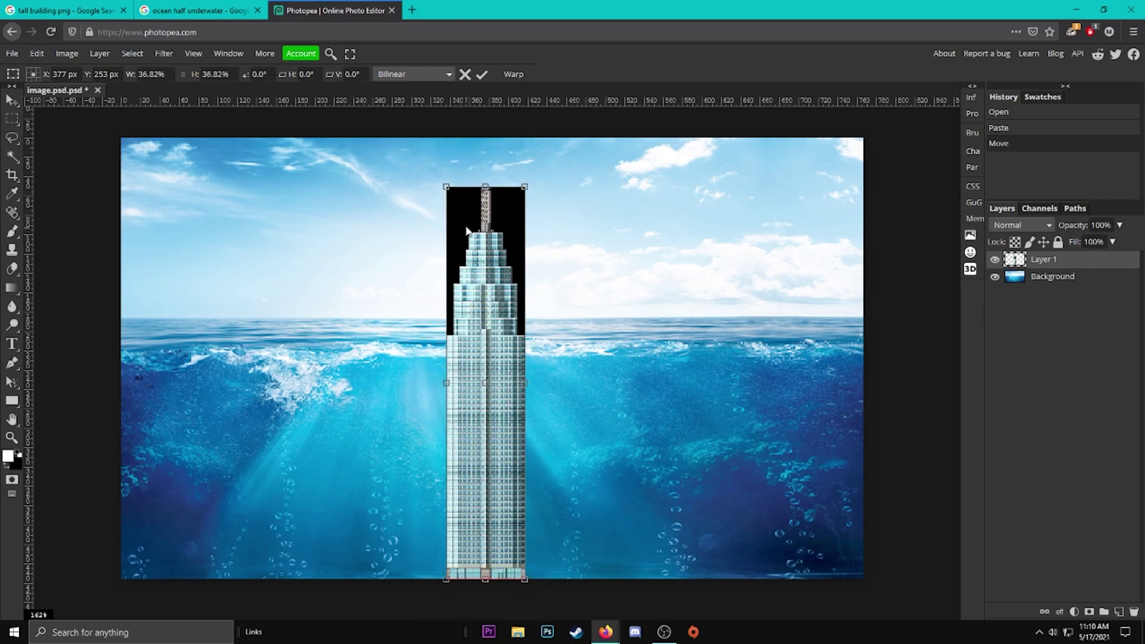
pyautogui.click(482, 74)
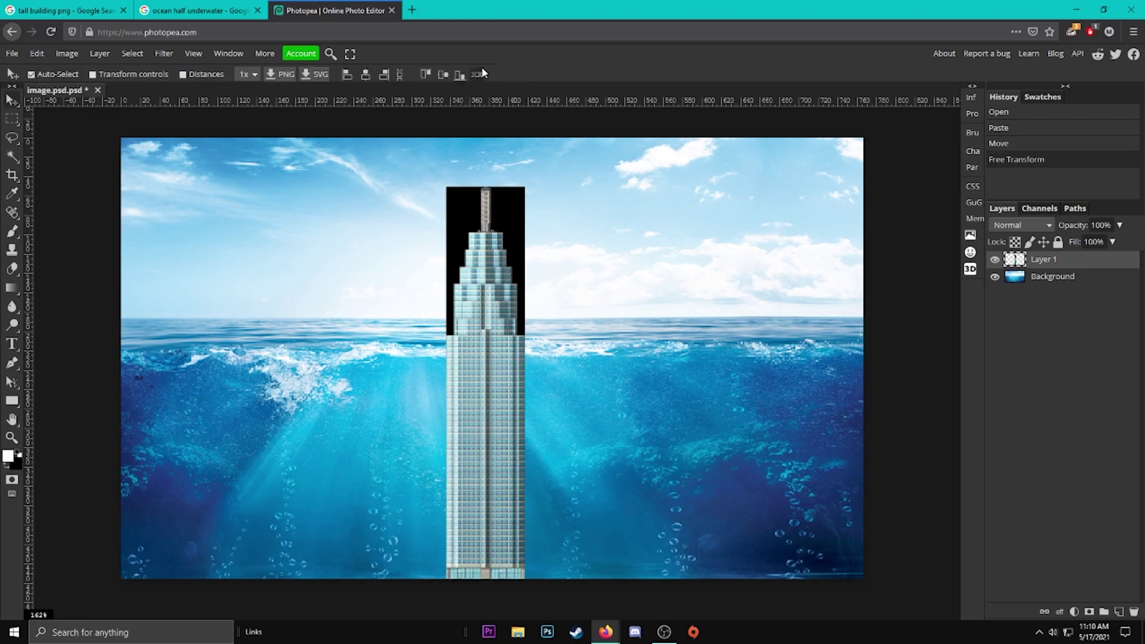
# Select the black background on both sides of the skyscraper with the Magic Wand, delete it and deselect.
pyautogui.click(12, 157)
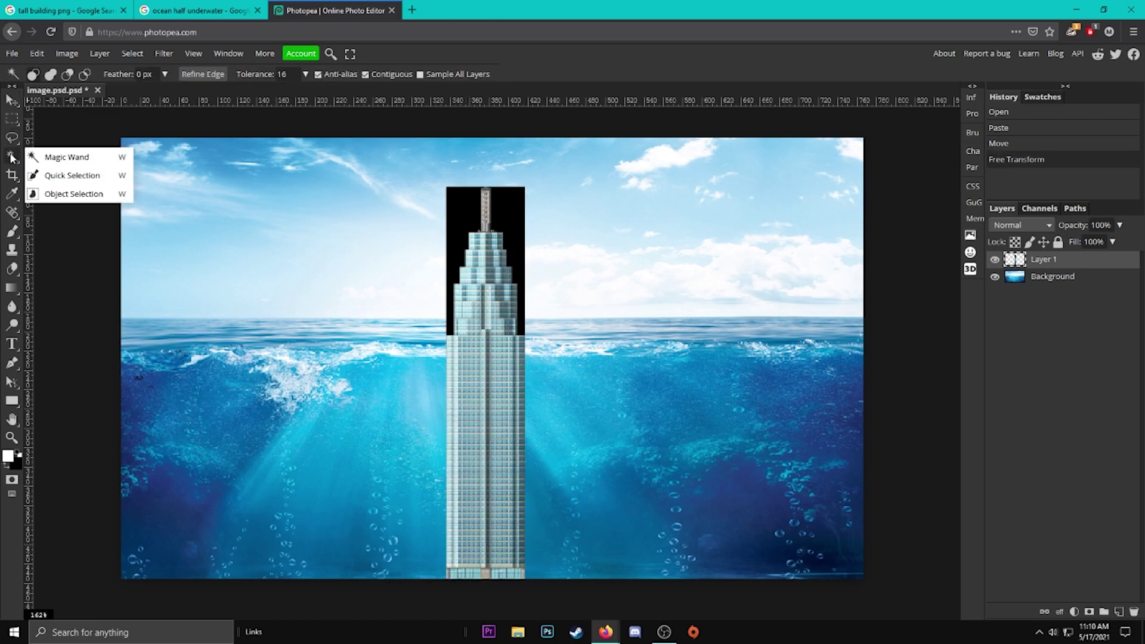
pyautogui.click(10, 155)
pyautogui.rightClick(10, 128)
pyautogui.click(10, 155)
pyautogui.click(82, 162)
pyautogui.click(463, 211)
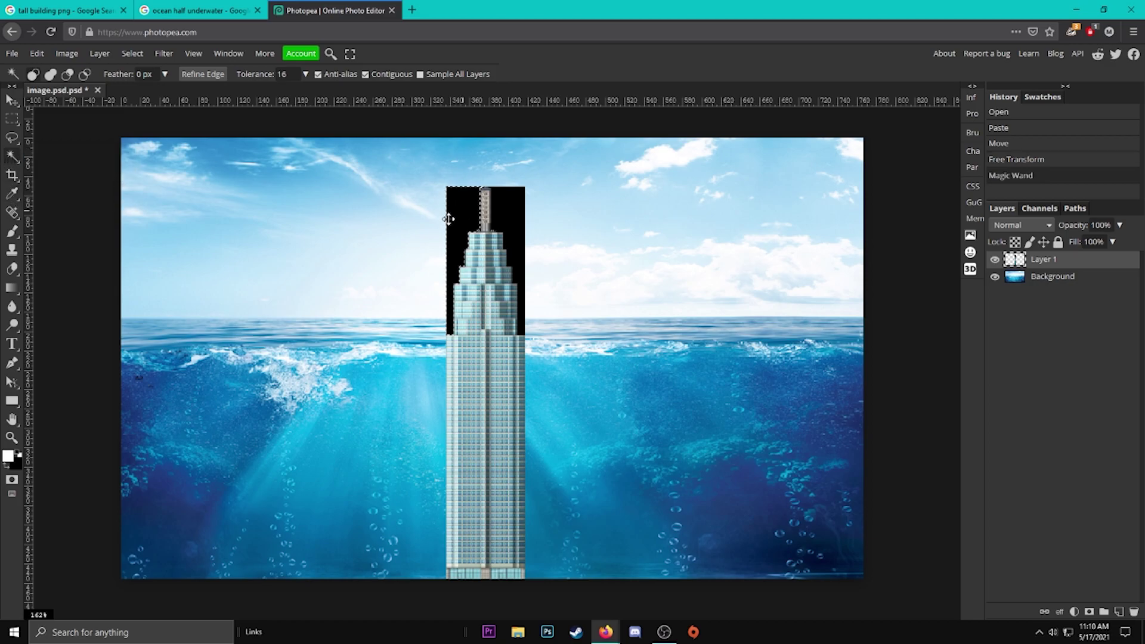
pyautogui.press('Delete')
pyautogui.click(512, 208)
pyautogui.press('Delete')
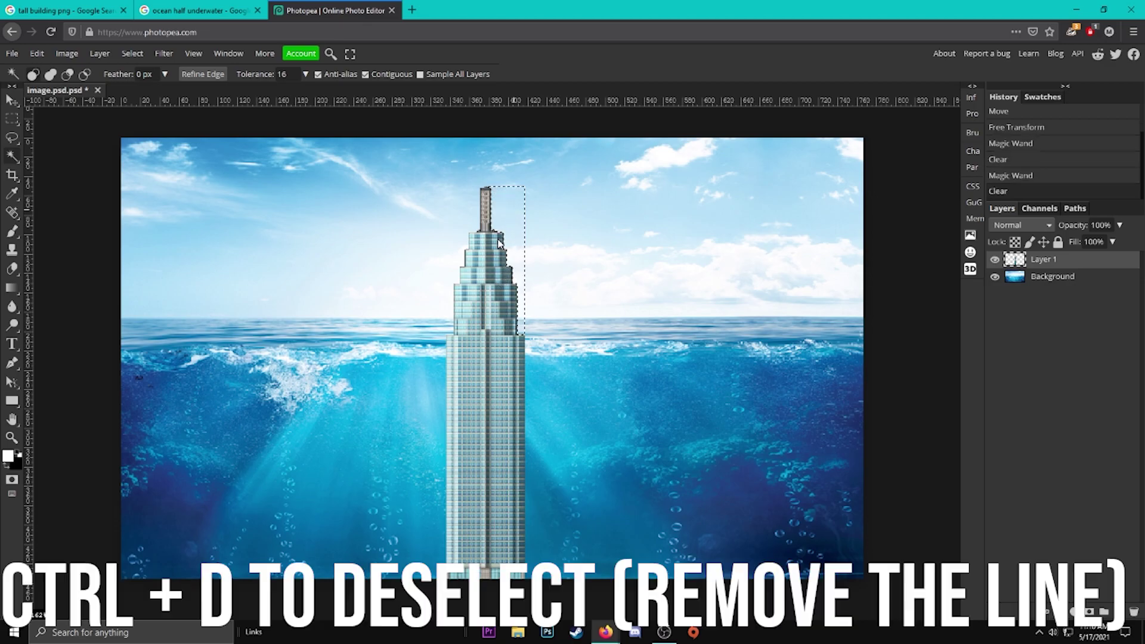
pyautogui.hotkey('ctrl', 'd')
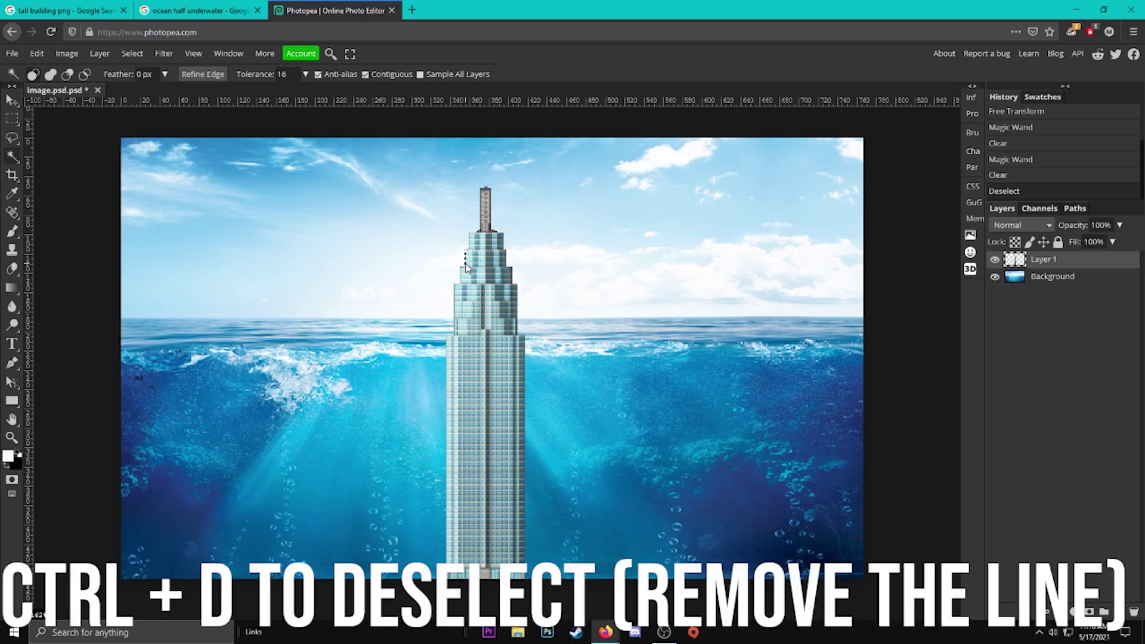
# Delete the leftover dark patches along the skyscraper's left edge and spire with the Magic Wand and deselect.
pyautogui.click(465, 267)
pyautogui.press('Delete')
pyautogui.click(463, 271)
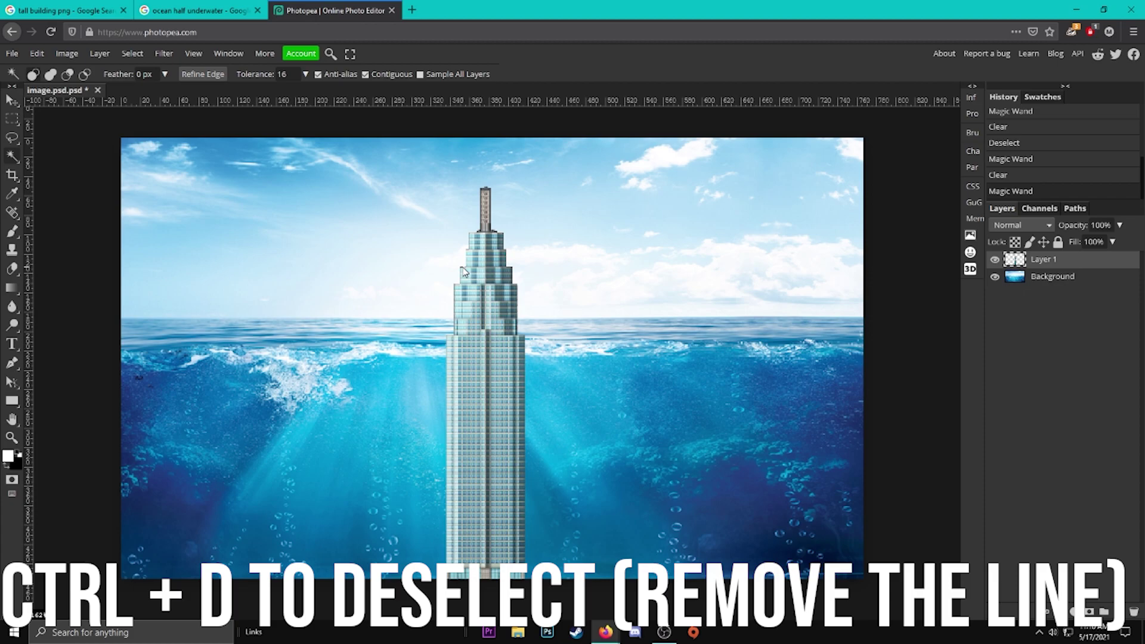
pyautogui.press('Delete')
pyautogui.click(481, 218)
pyautogui.click(484, 212)
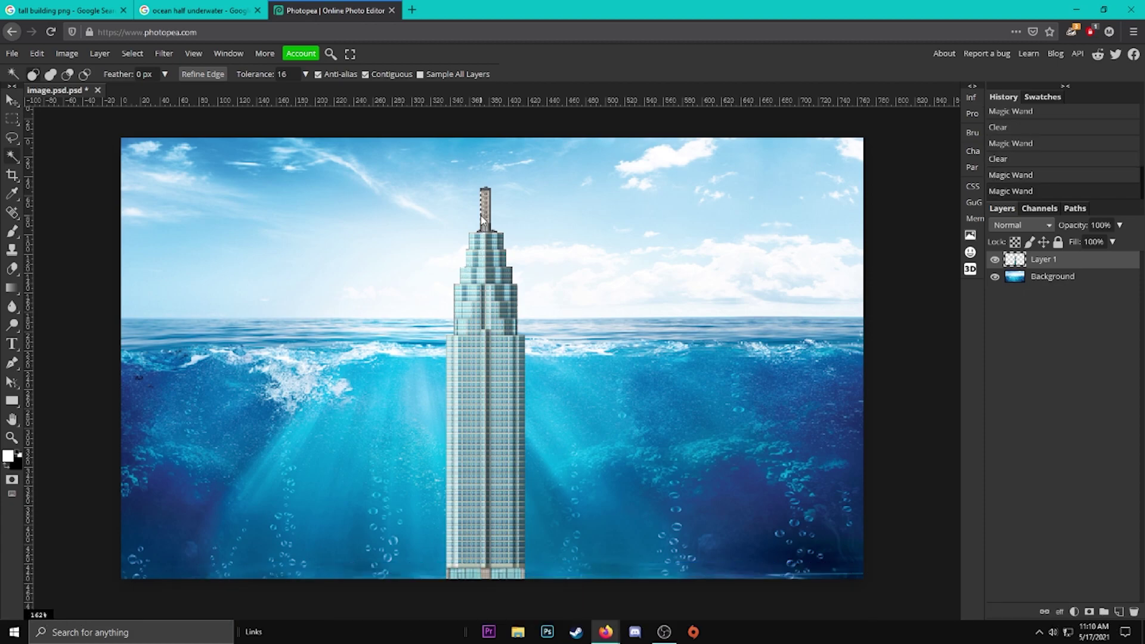
pyautogui.press('Delete')
pyautogui.hotkey('ctrl', 'd')
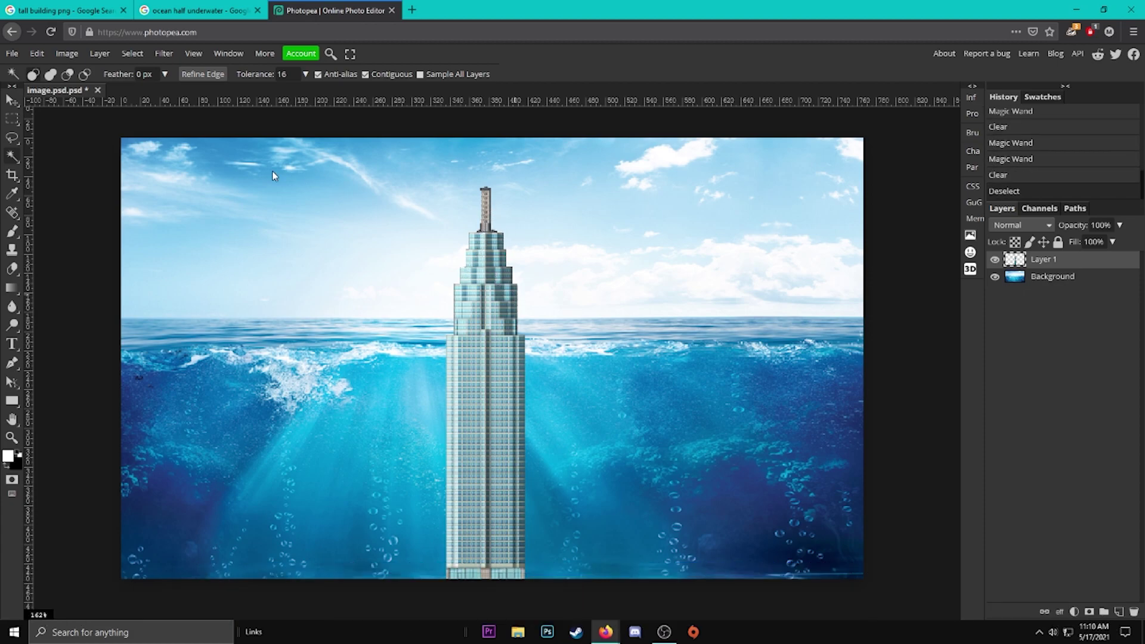
# Browse the tall building png search results and copy the PNG Mart skyscraper group image.
pyautogui.click(12, 101)
pyautogui.click(95, 10)
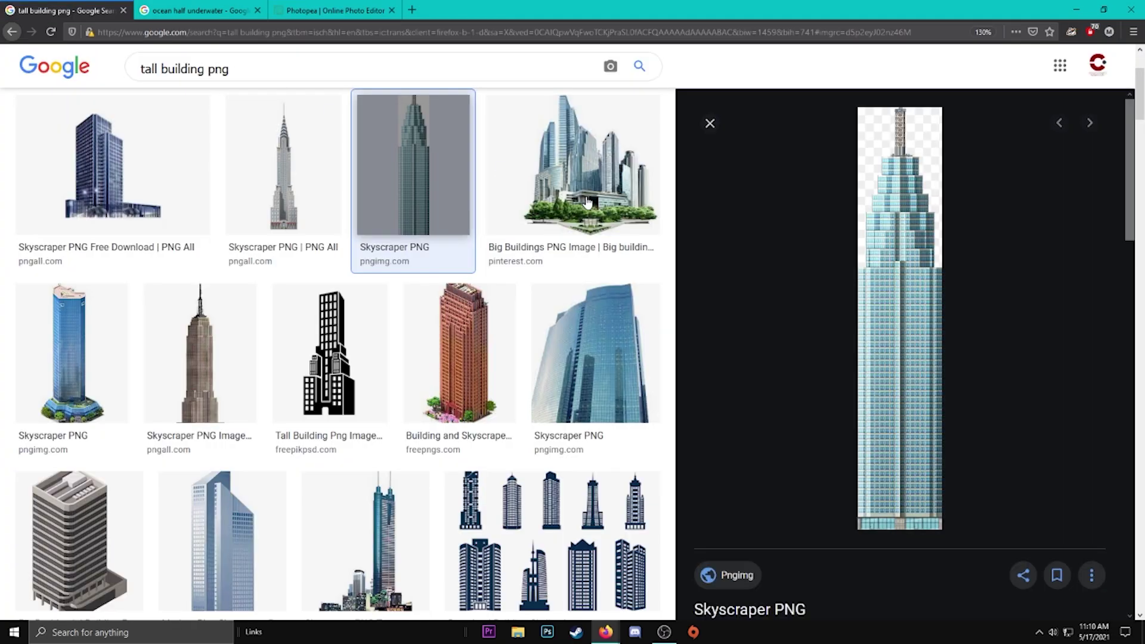
pyautogui.scroll(-8, 628, 383)
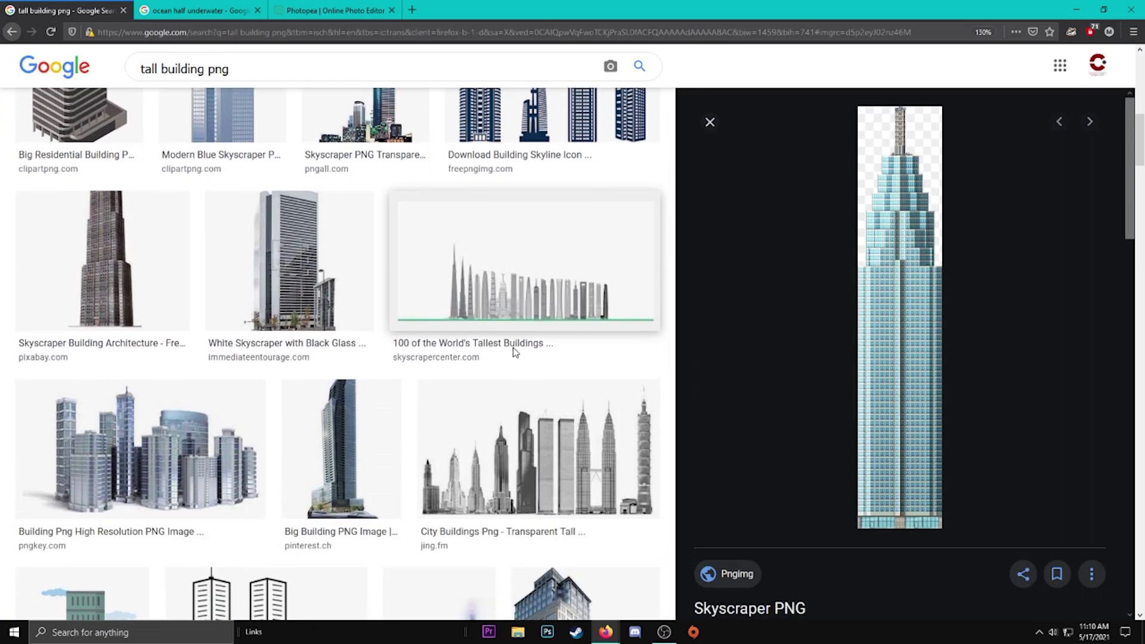
pyautogui.click(709, 121)
pyautogui.scroll(4, 682, 238)
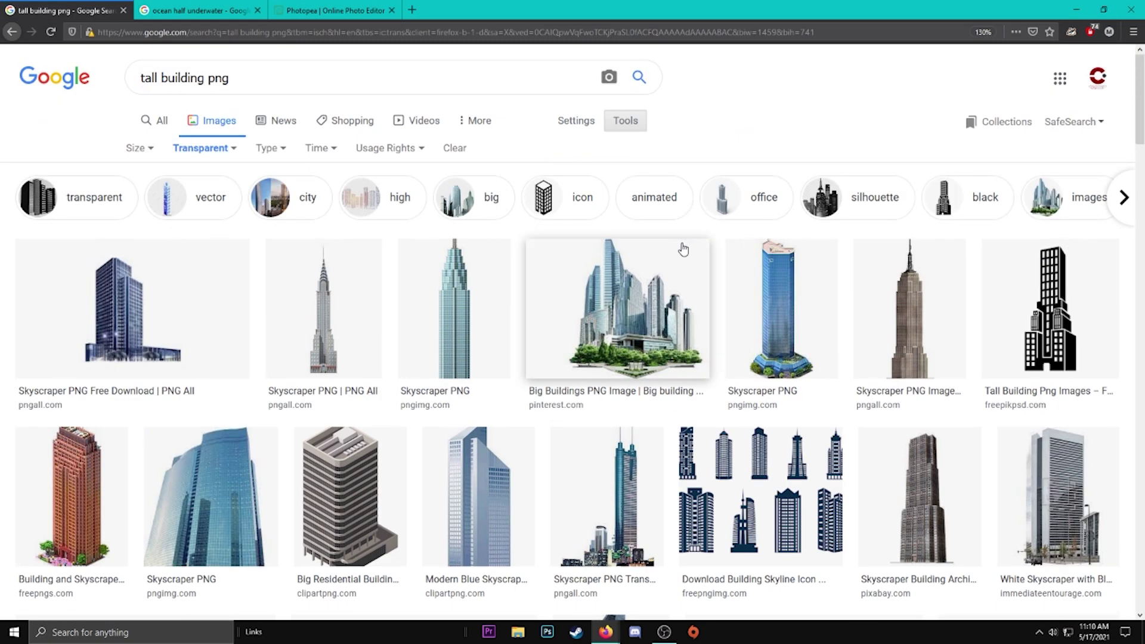
pyautogui.scroll(-6, 685, 250)
pyautogui.scroll(-5, 684, 256)
pyautogui.click(961, 261)
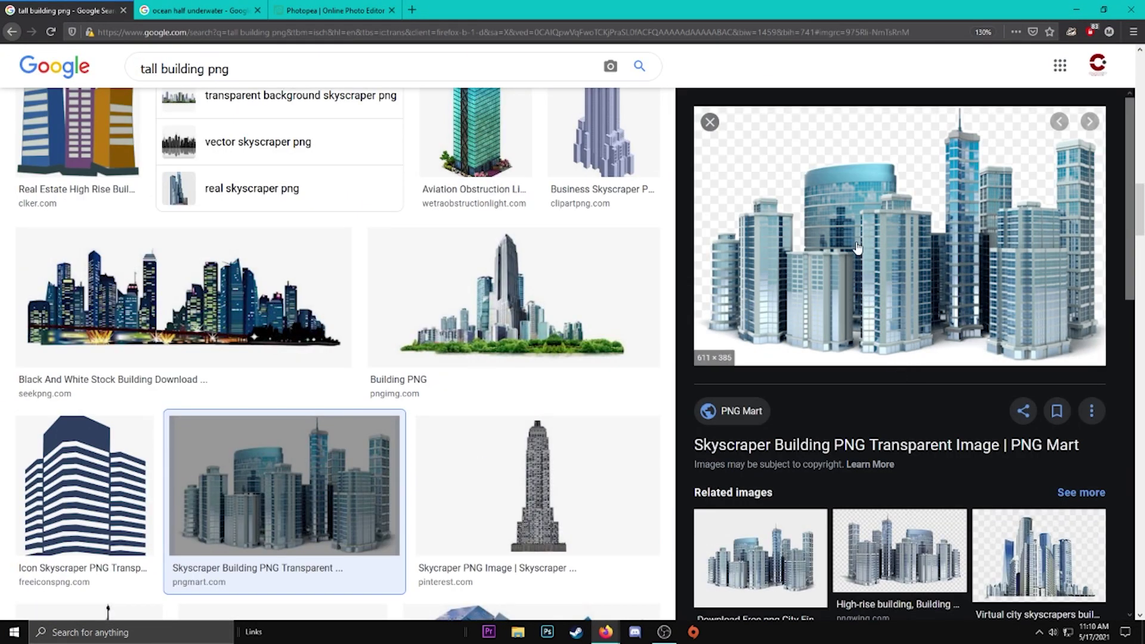
pyautogui.rightClick(827, 225)
pyautogui.click(859, 281)
# Switch to Photopea, paste the skyscraper group image and move it to the middle of the ocean scene.
pyautogui.hotkey('ctrl', 'shift', 'Tab')
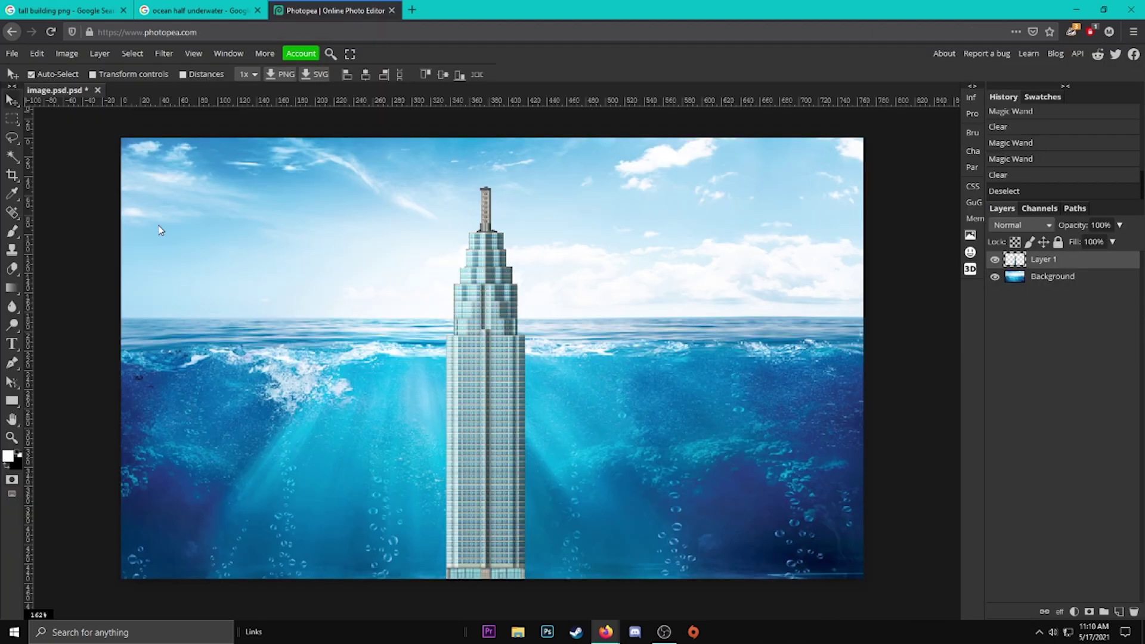
pyautogui.hotkey('ctrl', 'v')
pyautogui.moveTo(244, 256); pyautogui.dragTo(310, 293)
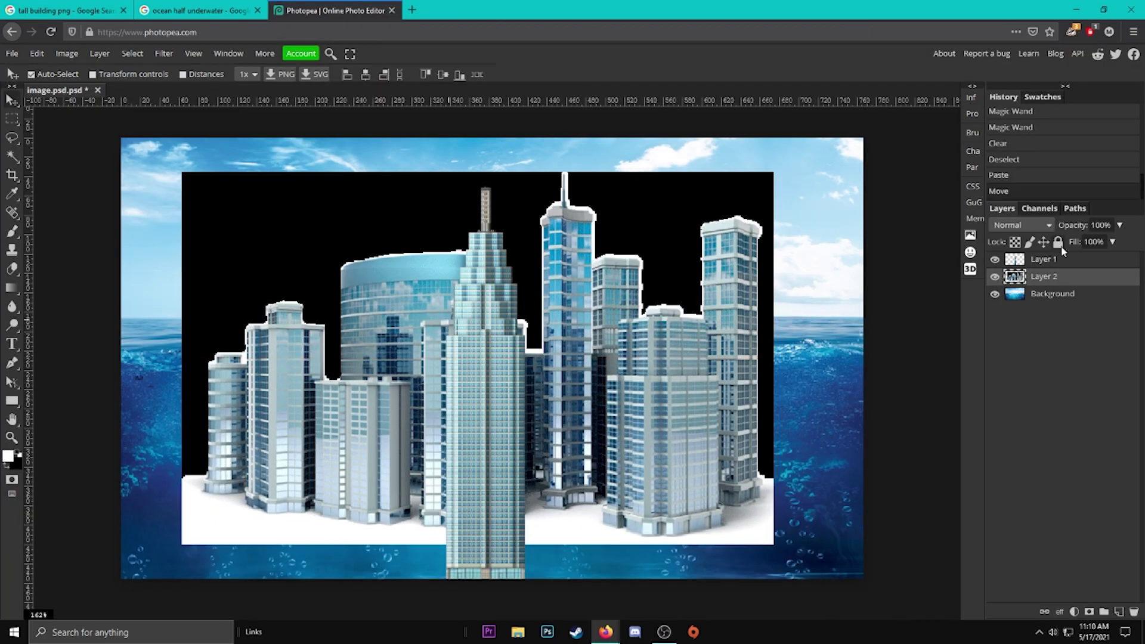
# Hide the single skyscraper's layer and delete the black background around the building group with the Magic Wand.
pyautogui.click(995, 260)
pyautogui.click(993, 260)
pyautogui.click(992, 261)
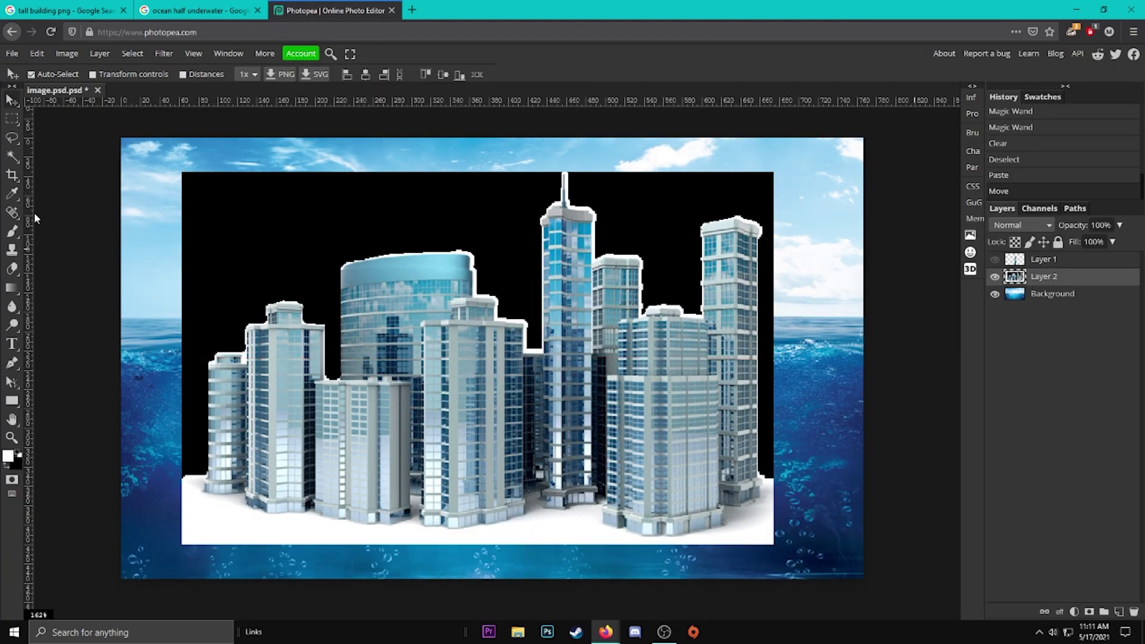
pyautogui.click(11, 156)
pyautogui.click(269, 227)
pyautogui.press('Delete')
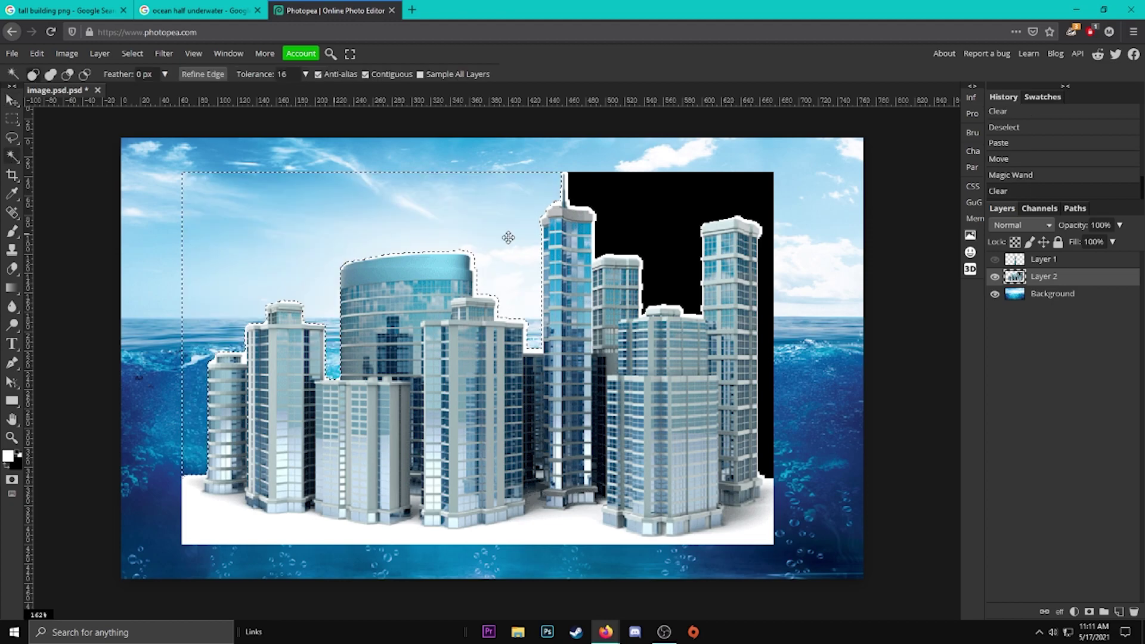
pyautogui.click(626, 215)
pyautogui.press('Delete')
pyautogui.hotkey('ctrl', 'd')
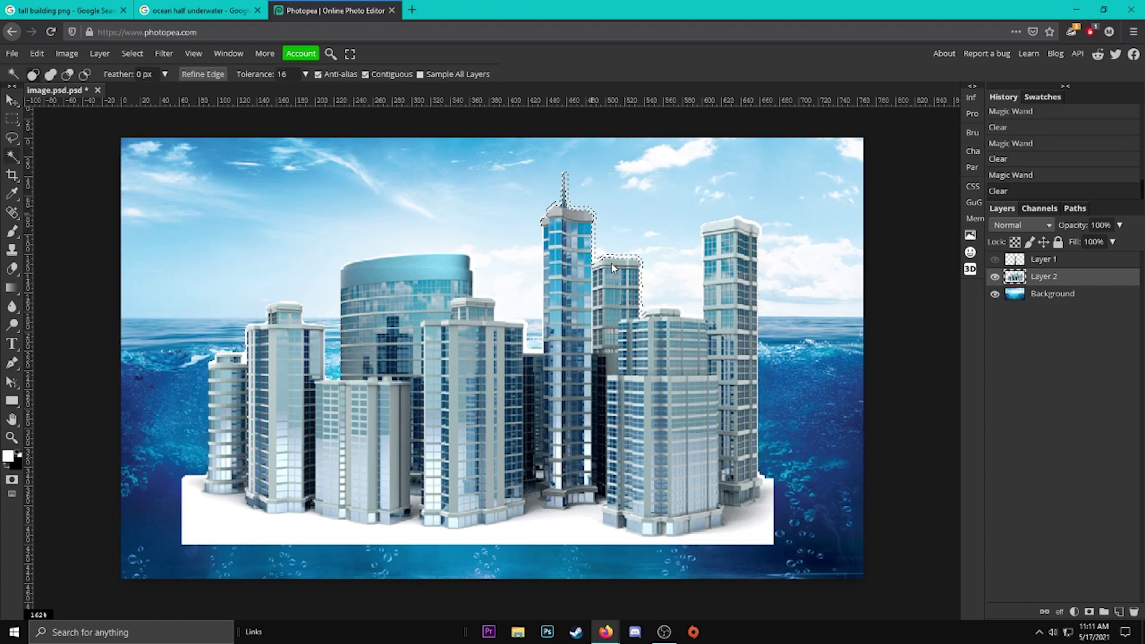
# Delete the white ground areas beneath and beside the building group with the Magic Wand.
pyautogui.click(275, 524)
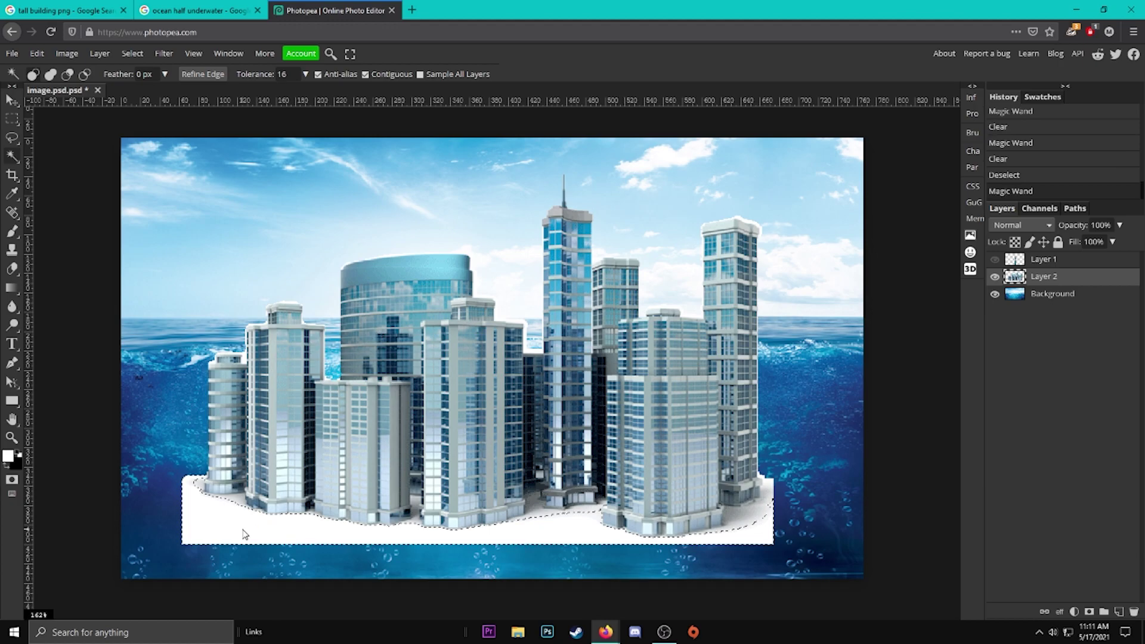
pyautogui.press('Delete')
pyautogui.click(757, 517)
pyautogui.press('Delete')
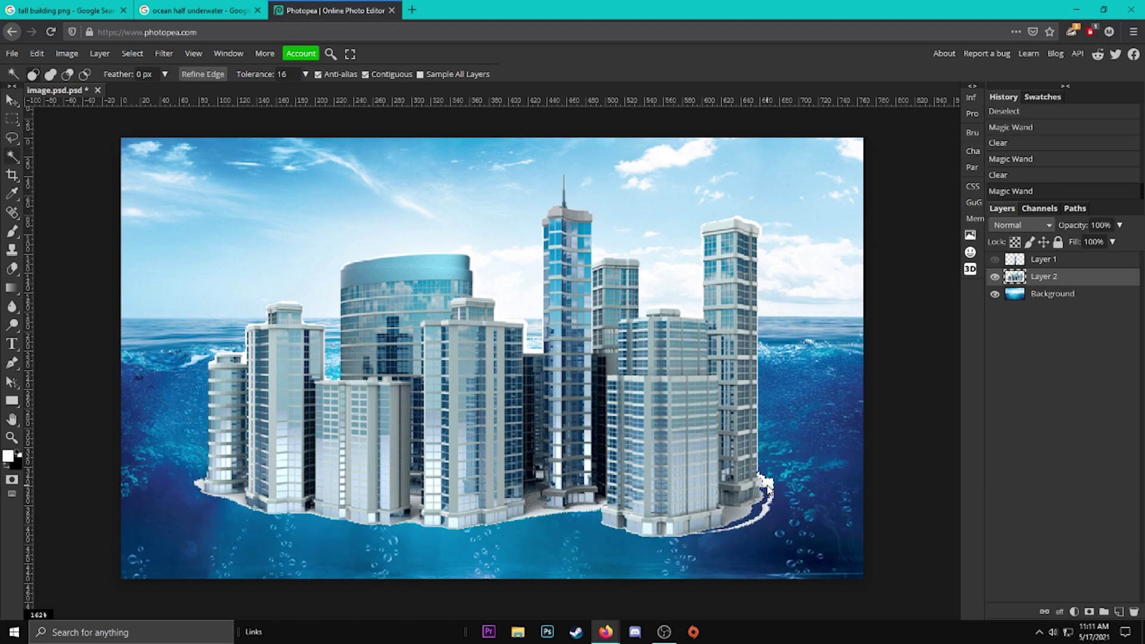
pyautogui.click(744, 513)
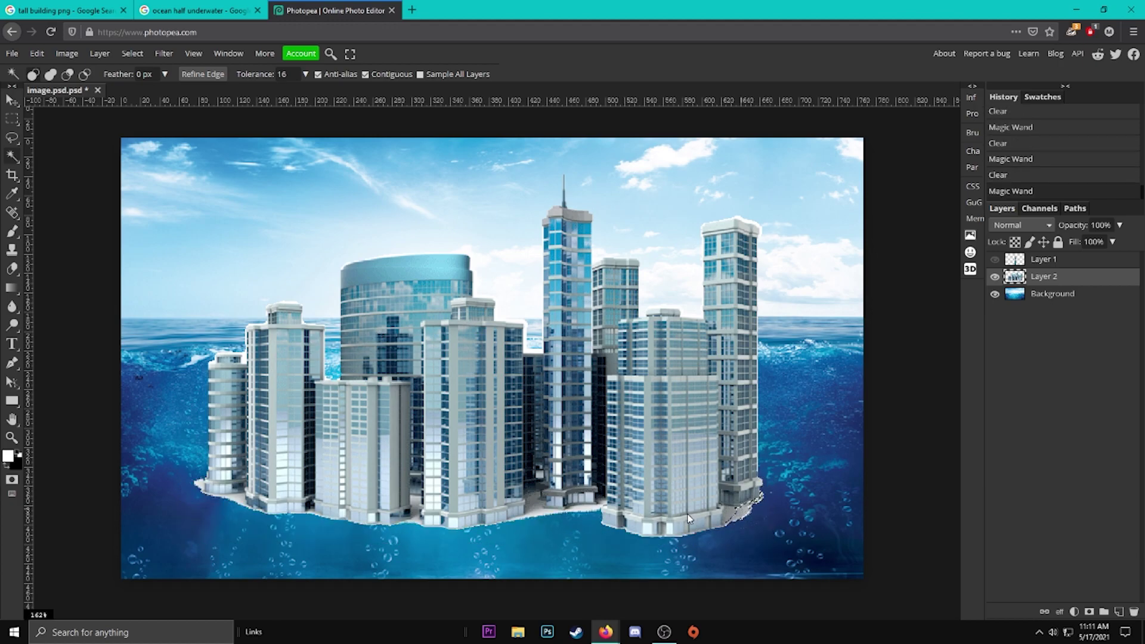
# Delete the leftover white fringe around the roofs of the two leftmost towers with the Magic Wand, and clear the selection.
pyautogui.click(284, 305)
pyautogui.press('Delete')
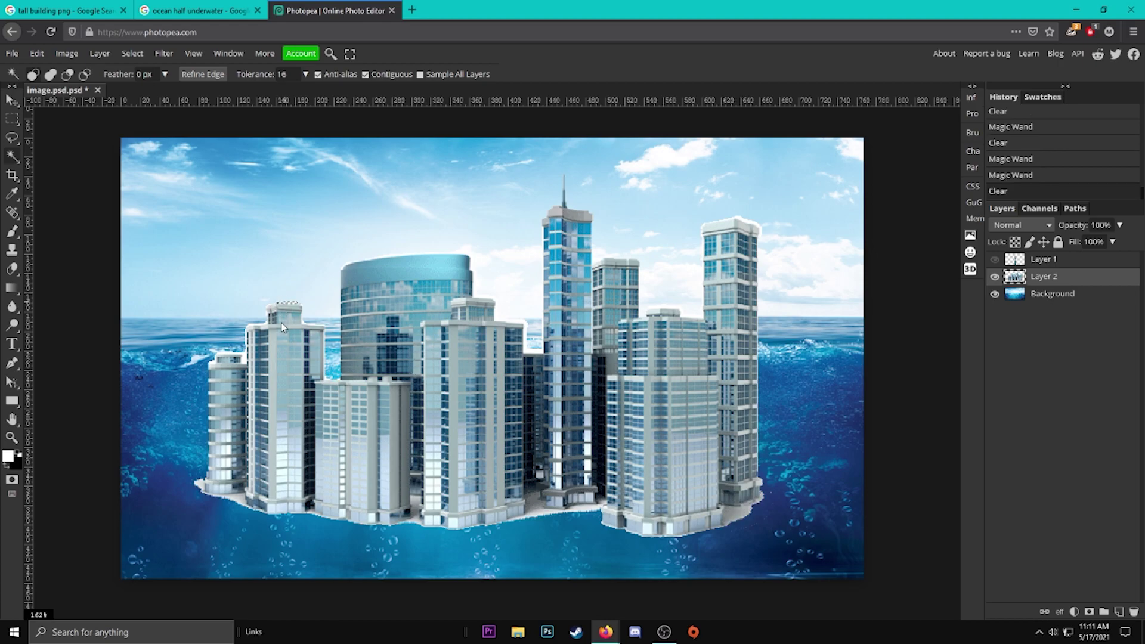
pyautogui.click(242, 360)
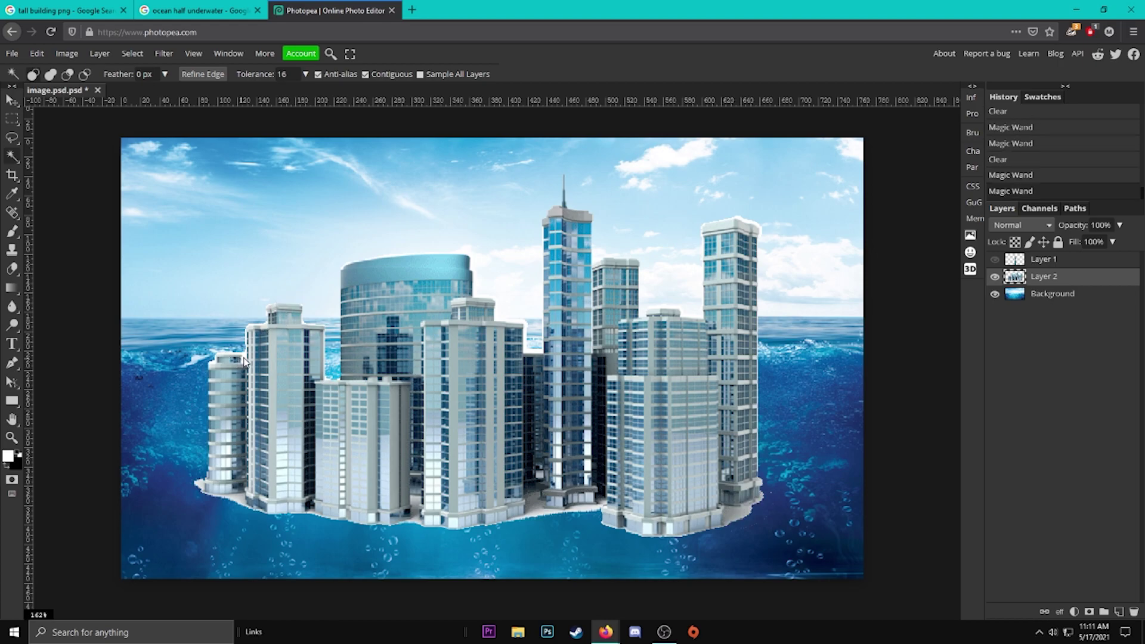
pyautogui.click(304, 325)
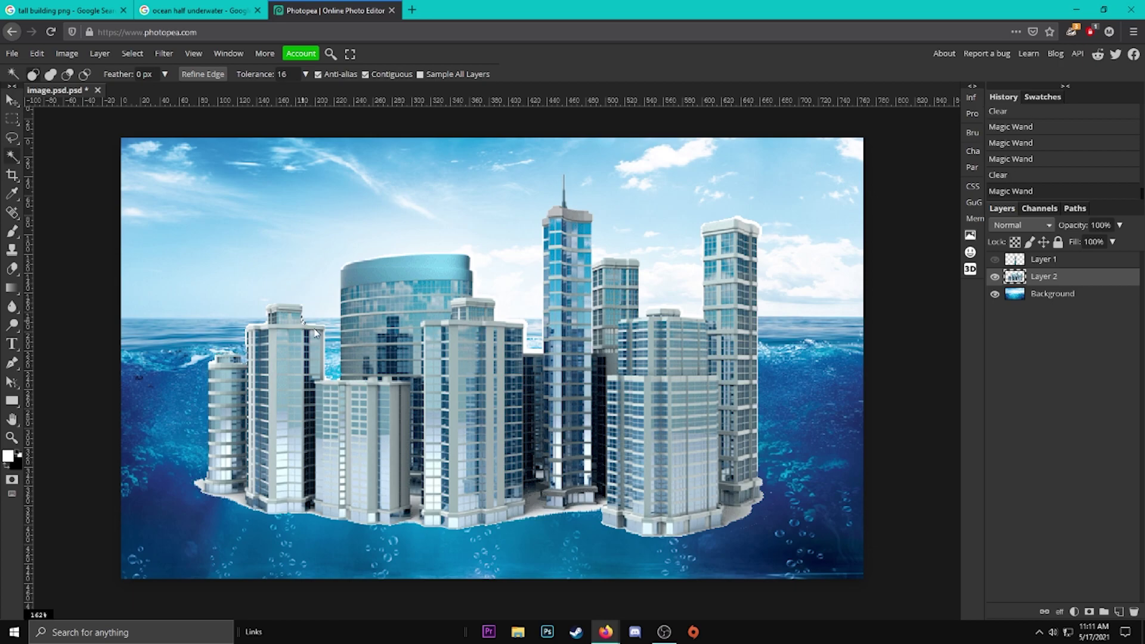
pyautogui.press('Delete')
pyautogui.hotkey('ctrl', 'd')
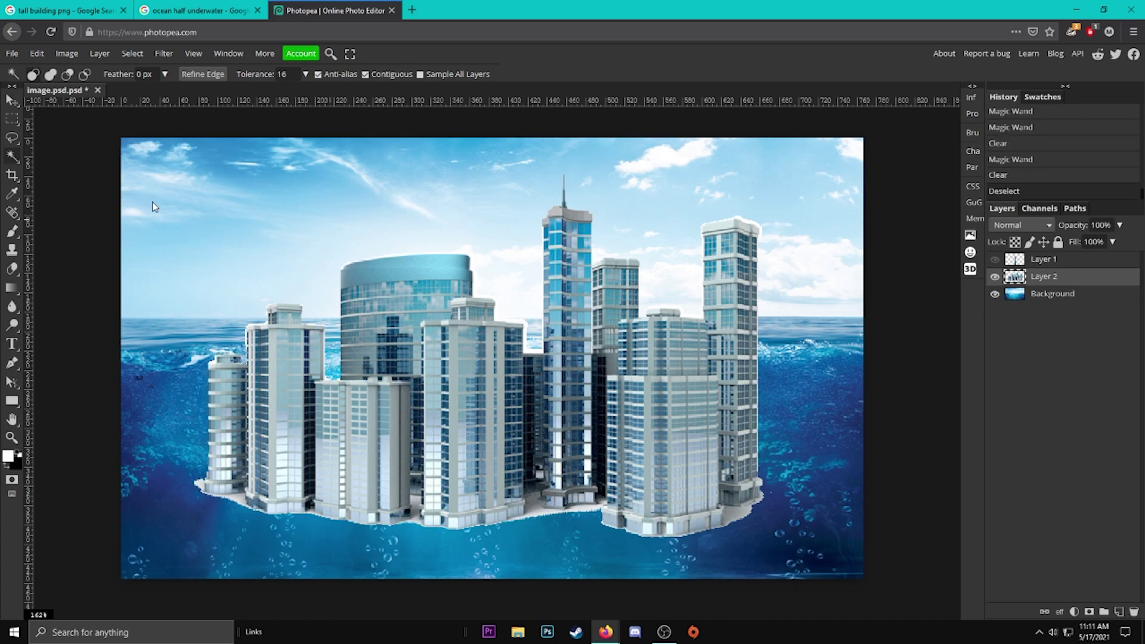
# Scale the building group to 65.67% and place it centrally underwater, with its base just below the canvas edge.
pyautogui.click(12, 99)
pyautogui.moveTo(708, 412); pyautogui.dragTo(685, 452)
pyautogui.hotkey('ctrl', 't')
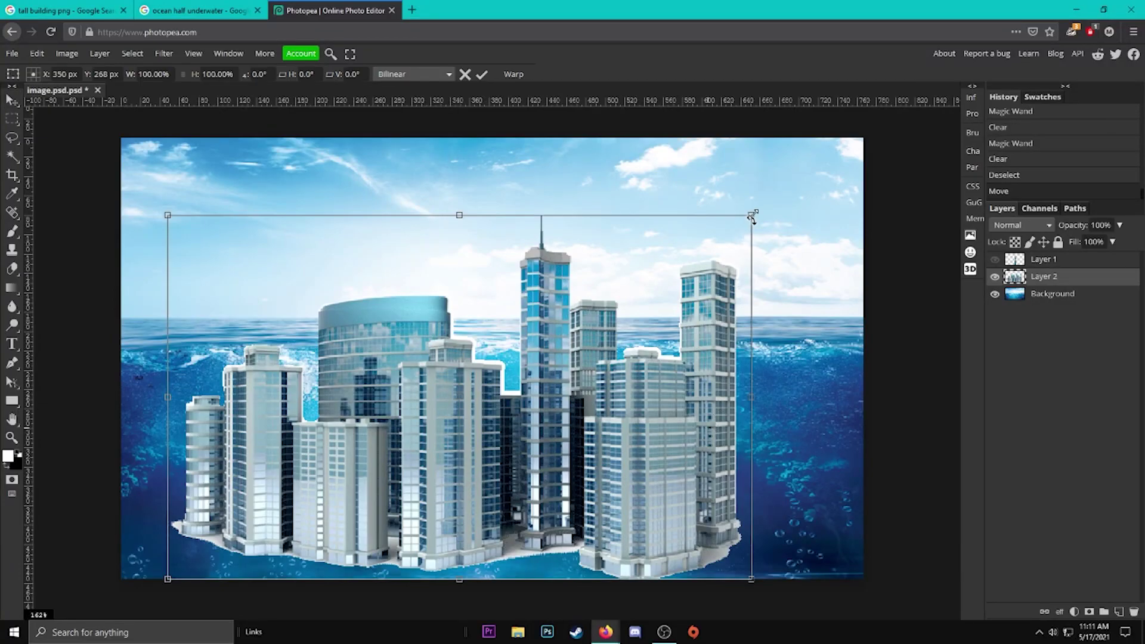
pyautogui.moveTo(752, 215); pyautogui.dragTo(551, 340)
pyautogui.moveTo(485, 395); pyautogui.dragTo(594, 385)
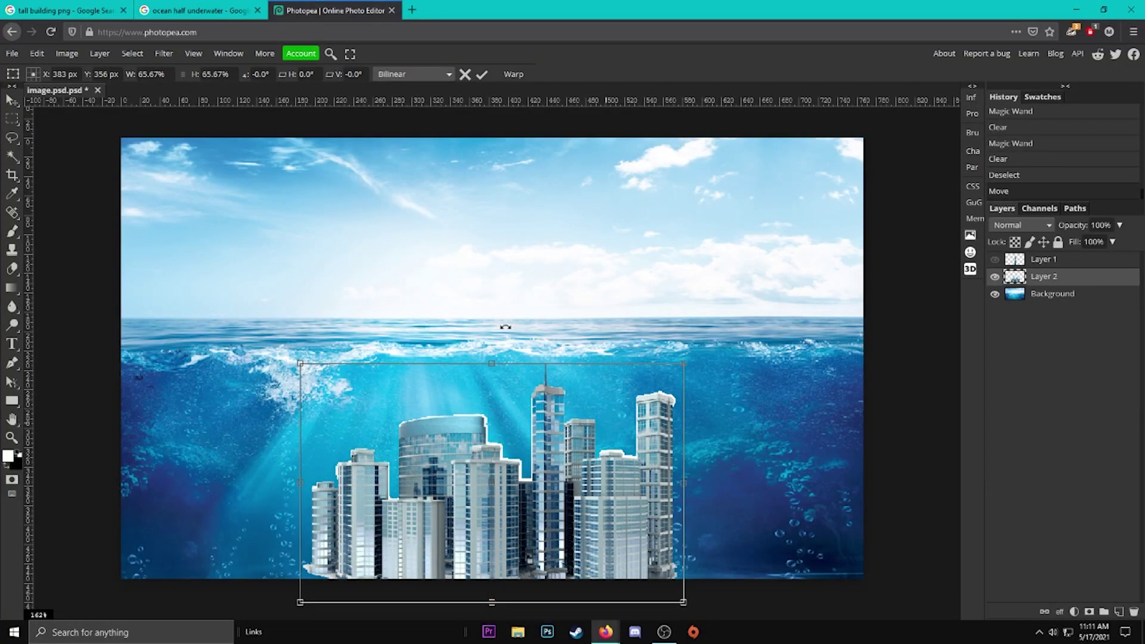
pyautogui.moveTo(499, 396); pyautogui.dragTo(499, 405)
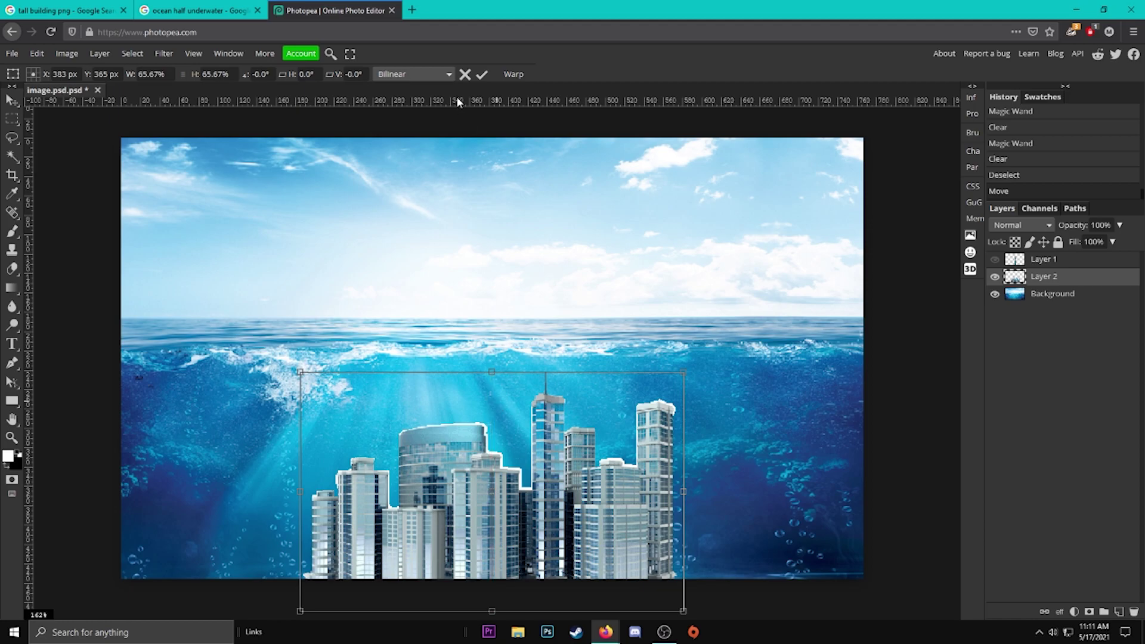
pyautogui.click(482, 74)
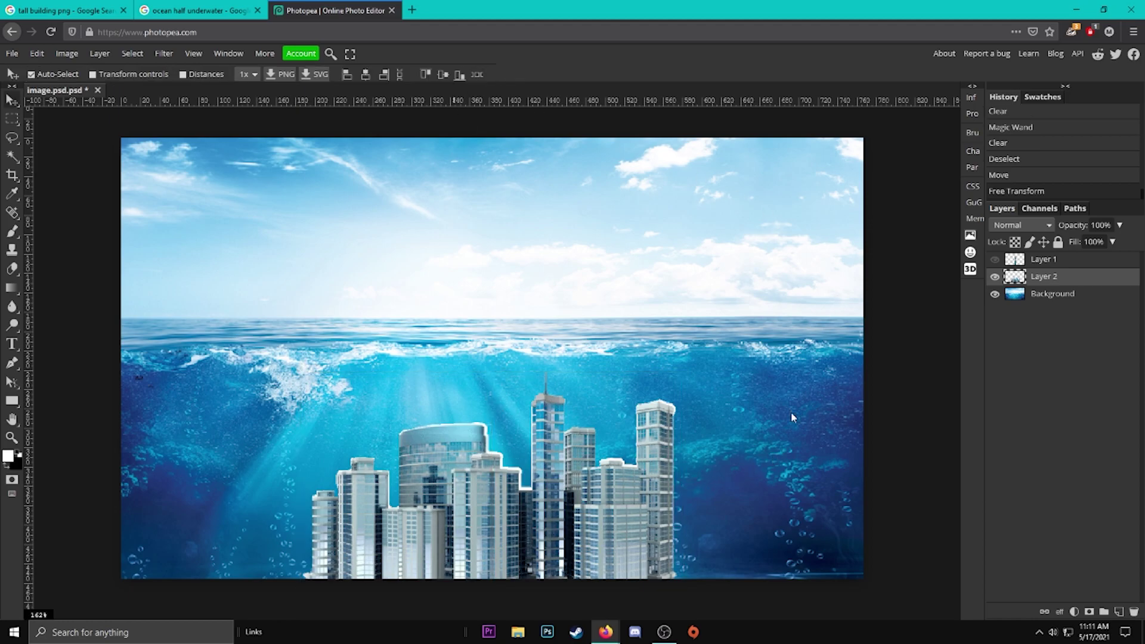
# Add a raster mask to the building group's layer and set up a large brush with 40% hardness and 47% opacity.
pyautogui.click(1089, 612)
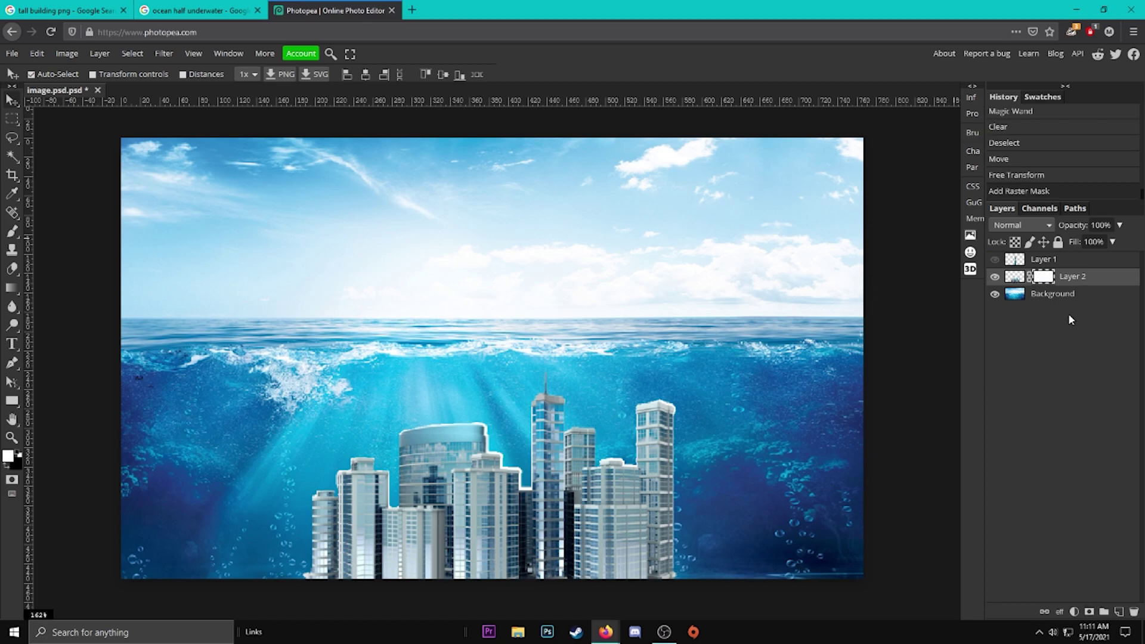
pyautogui.click(16, 232)
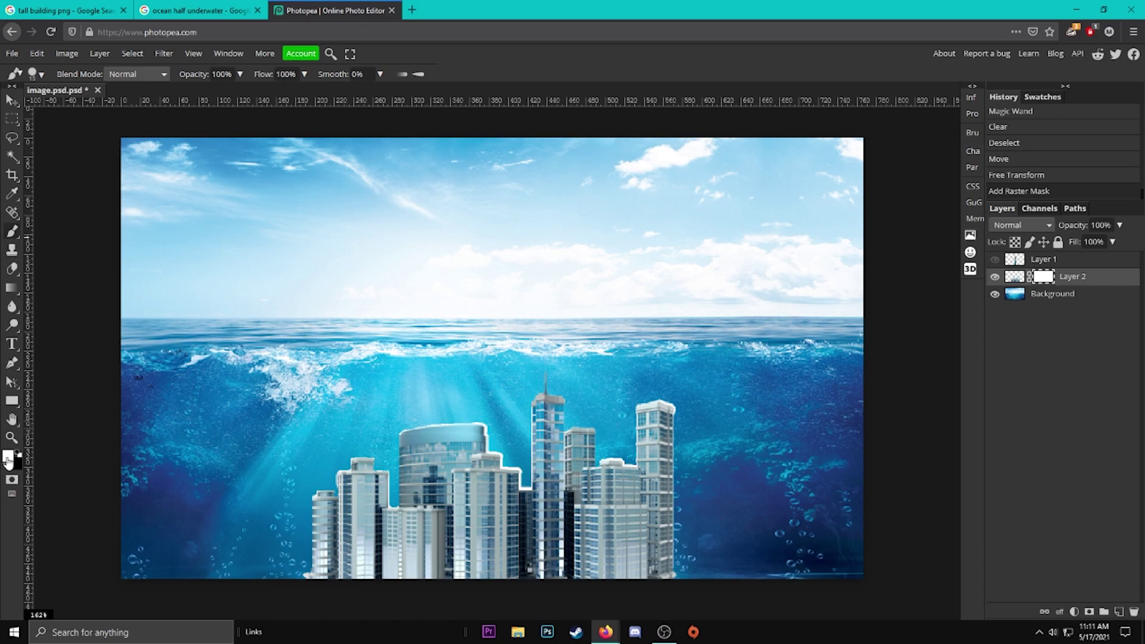
pyautogui.press('x')
pyautogui.press('x')
pyautogui.press('x')
pyautogui.press('x')
pyautogui.moveTo(420, 480)
pyautogui.mouseDown()
pyautogui.moveTo(530, 371)
pyautogui.moveTo(523, 227)
pyautogui.moveTo(609, 245)
pyautogui.moveTo(678, 288)
pyautogui.mouseUp()
pyautogui.click(39, 74)
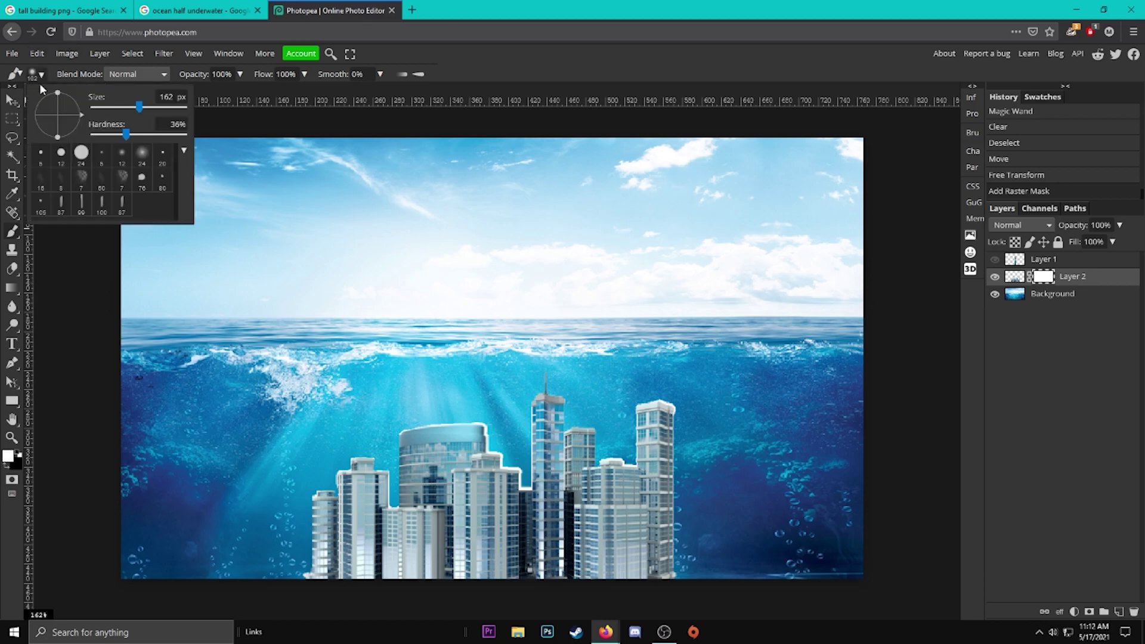
pyautogui.moveTo(129, 139); pyautogui.dragTo(139, 137)
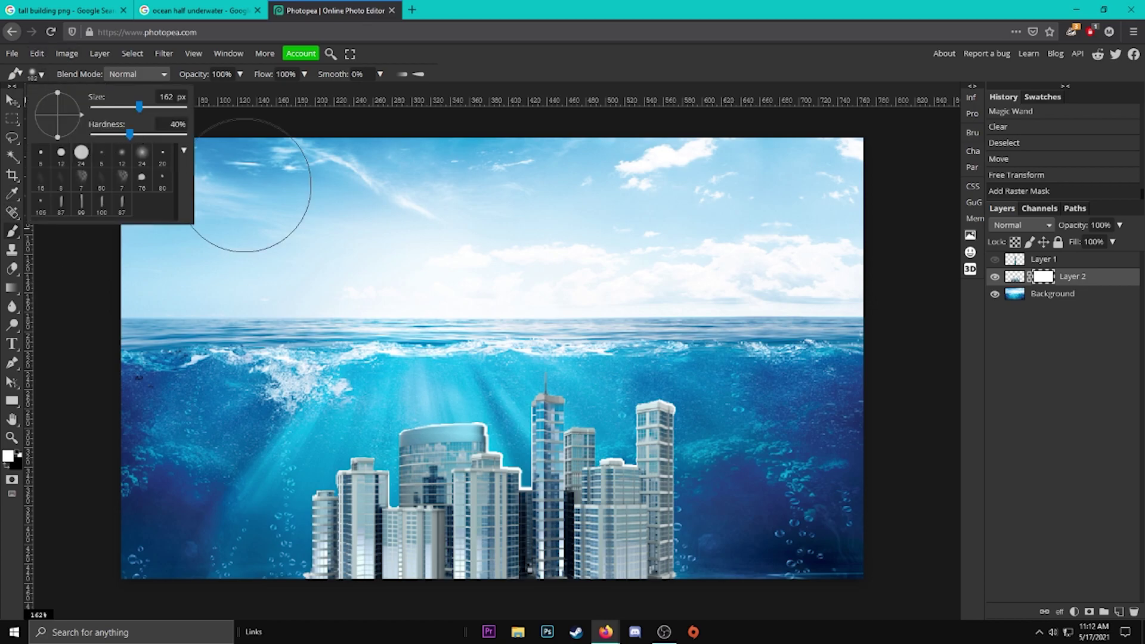
pyautogui.moveTo(377, 318)
pyautogui.mouseDown()
pyautogui.moveTo(398, 315)
pyautogui.moveTo(381, 230)
pyautogui.moveTo(457, 194)
pyautogui.moveTo(560, 224)
pyautogui.moveTo(494, 361)
pyautogui.moveTo(350, 373)
pyautogui.moveTo(345, 458)
pyautogui.moveTo(423, 295)
pyautogui.moveTo(411, 355)
pyautogui.moveTo(415, 332)
pyautogui.mouseUp()
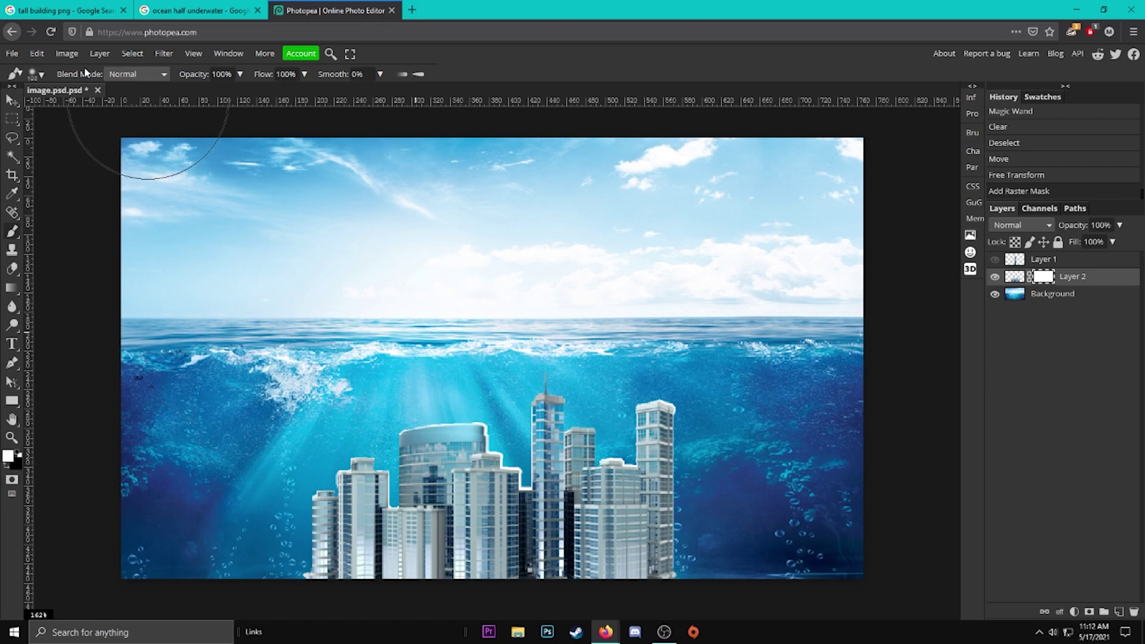
pyautogui.moveTo(237, 75)
pyautogui.mouseDown()
pyautogui.moveTo(195, 99)
pyautogui.moveTo(211, 96)
pyautogui.mouseUp()
# Paint black on the mask to fade the buildings into the water, with extra strokes along their base and outer sides.
pyautogui.moveTo(401, 471)
pyautogui.mouseDown()
pyautogui.moveTo(412, 483)
pyautogui.moveTo(378, 510)
pyautogui.mouseUp()
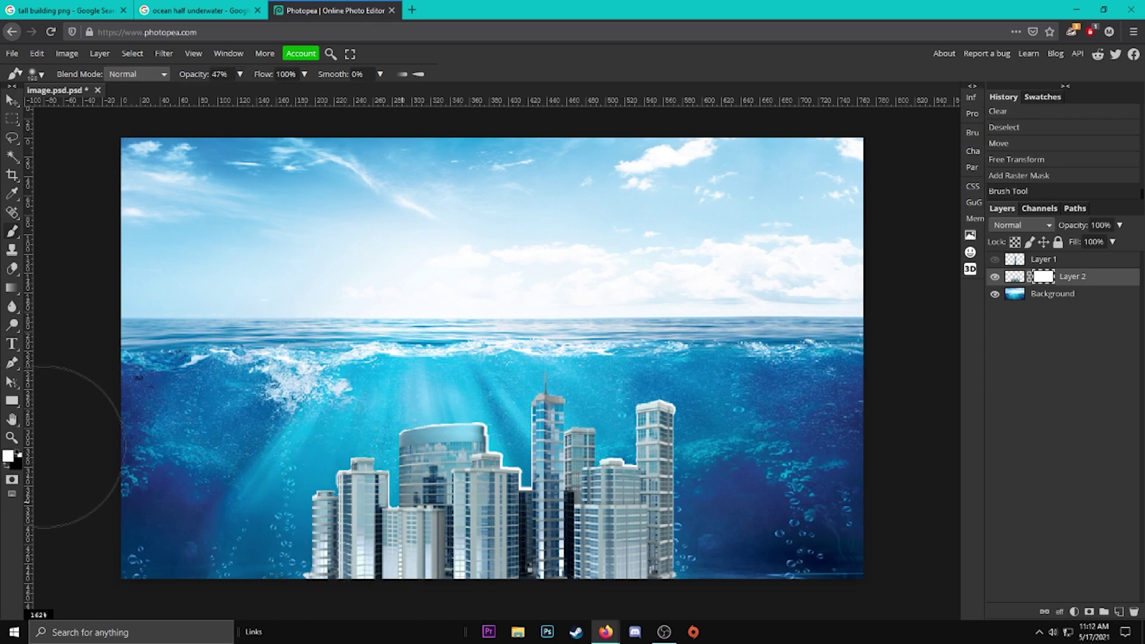
pyautogui.click(6, 469)
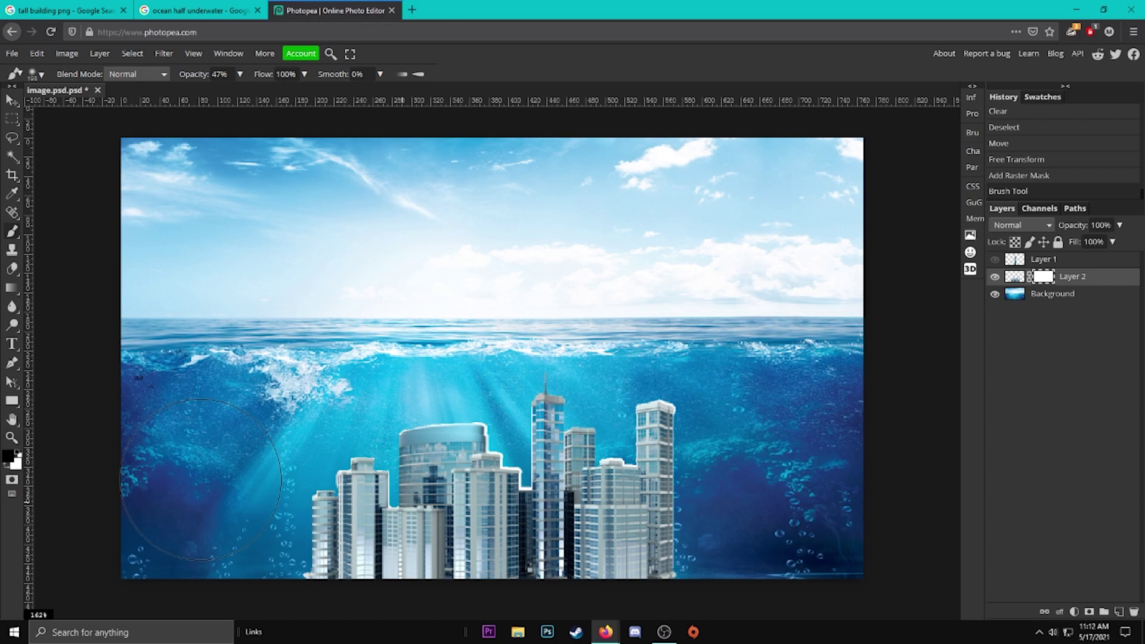
pyautogui.moveTo(382, 521)
pyautogui.mouseDown()
pyautogui.moveTo(651, 522)
pyautogui.moveTo(697, 482)
pyautogui.moveTo(610, 429)
pyautogui.moveTo(514, 424)
pyautogui.moveTo(545, 408)
pyautogui.moveTo(379, 433)
pyautogui.moveTo(373, 422)
pyautogui.moveTo(472, 391)
pyautogui.moveTo(503, 363)
pyautogui.mouseUp()
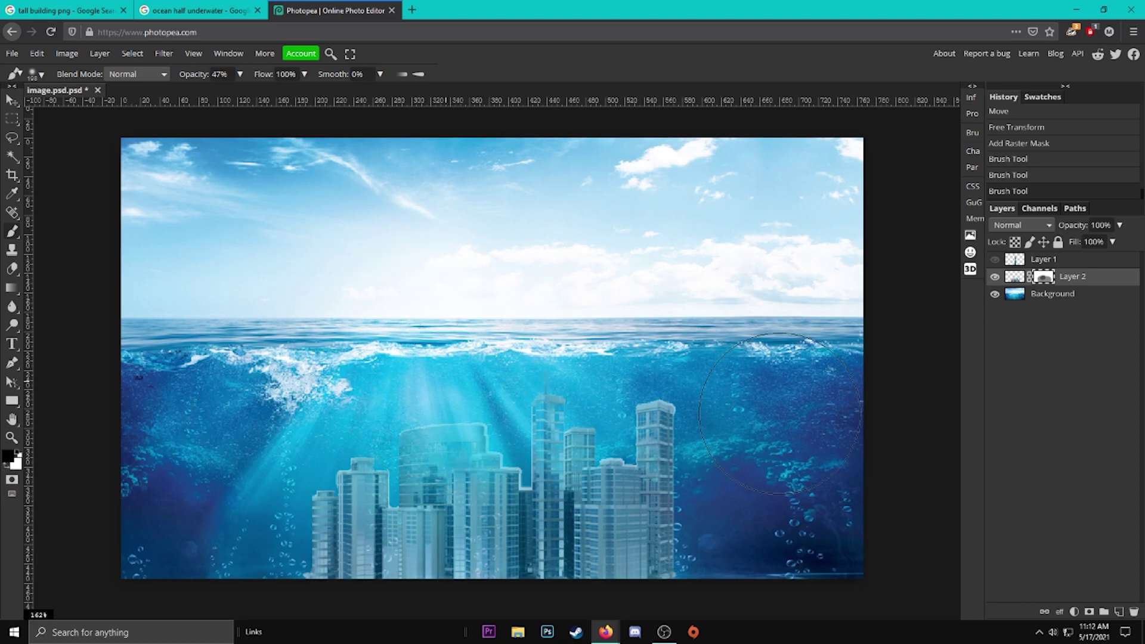
pyautogui.click(695, 576)
pyautogui.click(688, 567)
pyautogui.moveTo(707, 475); pyautogui.dragTo(657, 477)
pyautogui.click(617, 592)
pyautogui.moveTo(617, 587)
pyautogui.mouseDown()
pyautogui.moveTo(524, 564)
pyautogui.moveTo(296, 563)
pyautogui.mouseUp()
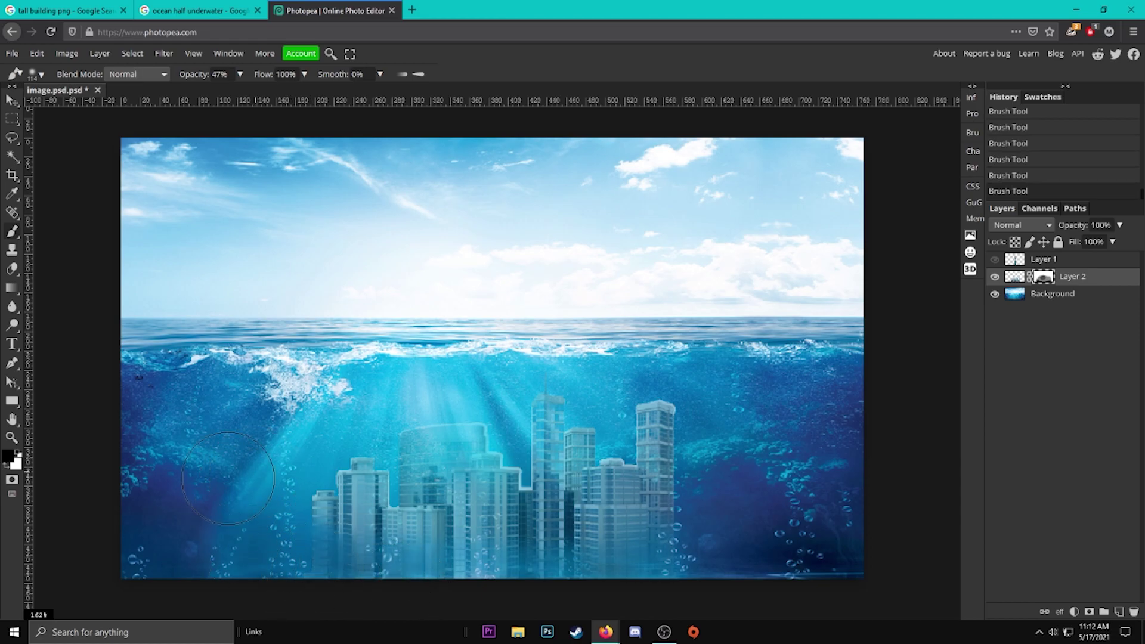
# Try fading the tops of the central towers further on the mask, and undo the latest brush strokes.
pyautogui.moveTo(392, 510)
pyautogui.mouseDown()
pyautogui.moveTo(539, 426)
pyautogui.moveTo(463, 421)
pyautogui.mouseUp()
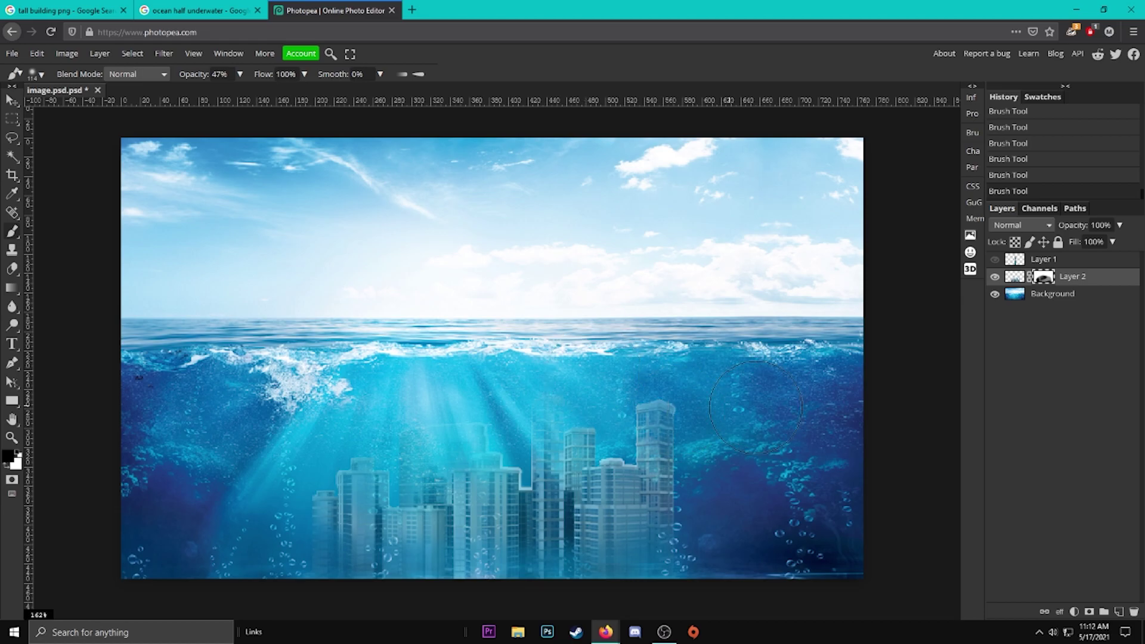
pyautogui.hotkey('ctrl', 'z')
pyautogui.hotkey('ctrl', 'z')
pyautogui.hotkey('ctrl', 'z')
pyautogui.hotkey('ctrl', 'z')
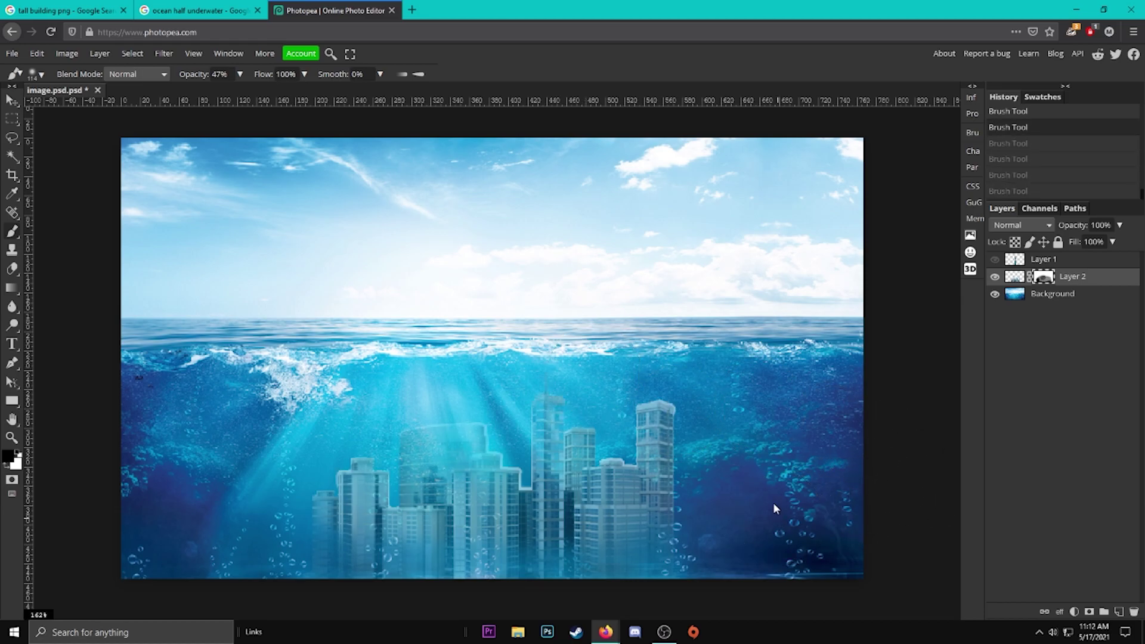
pyautogui.hotkey('ctrl', 'z')
# Bring back the spired tower by painting white on the mask, and fade it again with black.
pyautogui.press('x')
pyautogui.click(552, 384)
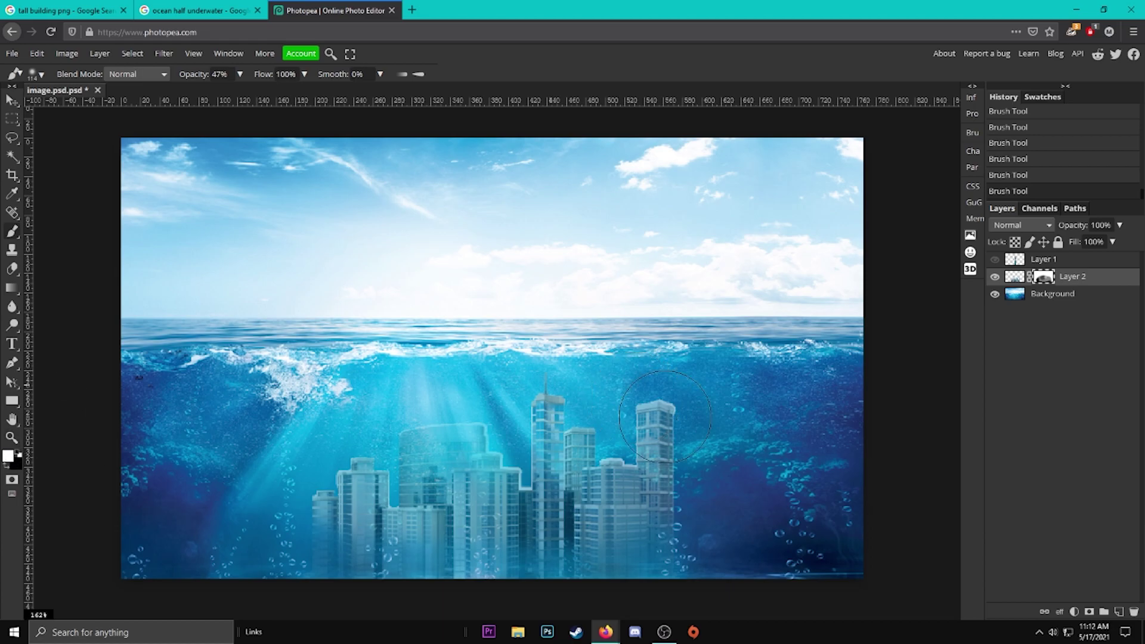
pyautogui.click(545, 413)
pyautogui.press('x')
pyautogui.moveTo(548, 420); pyautogui.dragTo(558, 446)
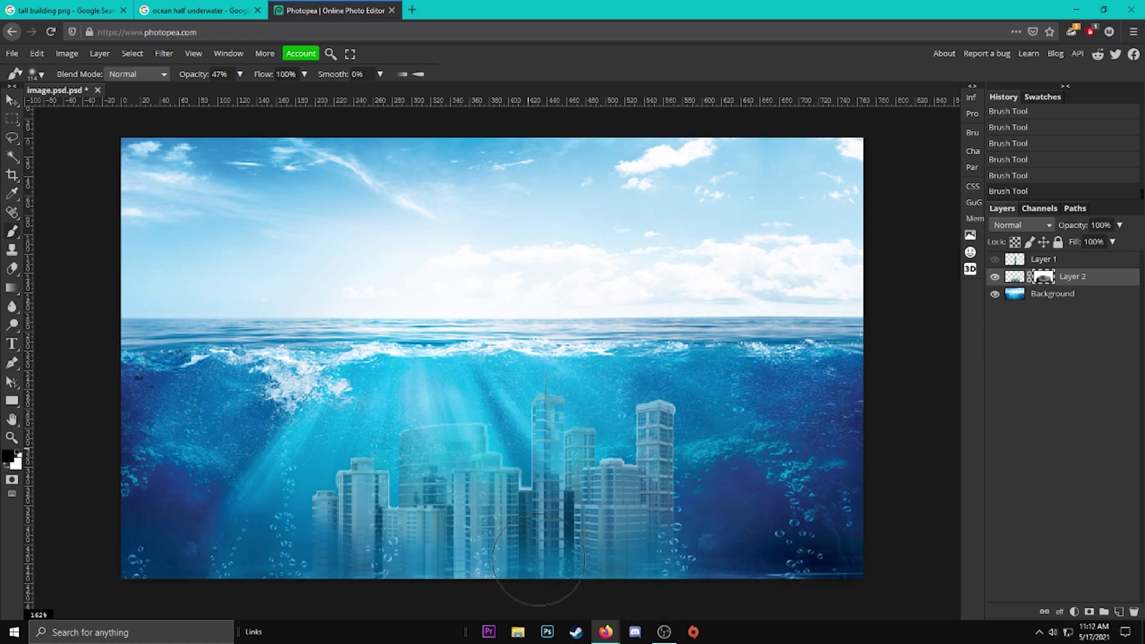
# Fade the round building and the gaps between the central towers on the mask with a smaller black brush.
pyautogui.moveTo(531, 511)
pyautogui.keyDown('alt'); pyautogui.mouseDown()
pyautogui.moveTo(480, 489)
pyautogui.moveTo(522, 552)
pyautogui.mouseUp(); pyautogui.keyUp('alt')
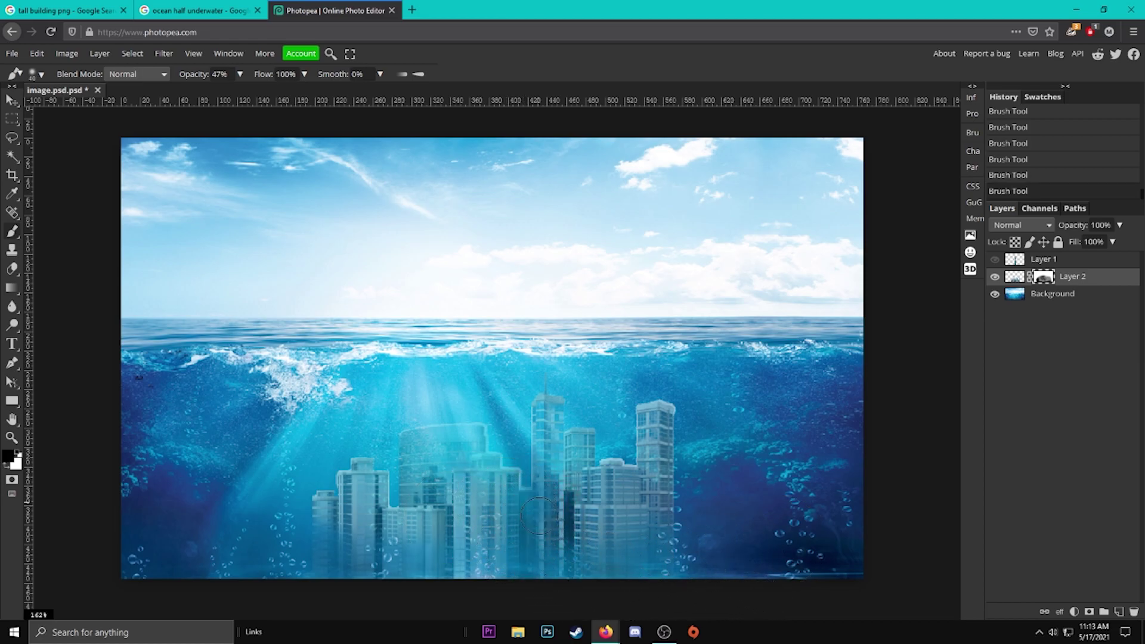
pyautogui.keyDown('alt'); pyautogui.moveTo(377, 506); pyautogui.dragTo(363, 506); pyautogui.keyUp('alt')
pyautogui.moveTo(450, 517); pyautogui.dragTo(450, 581)
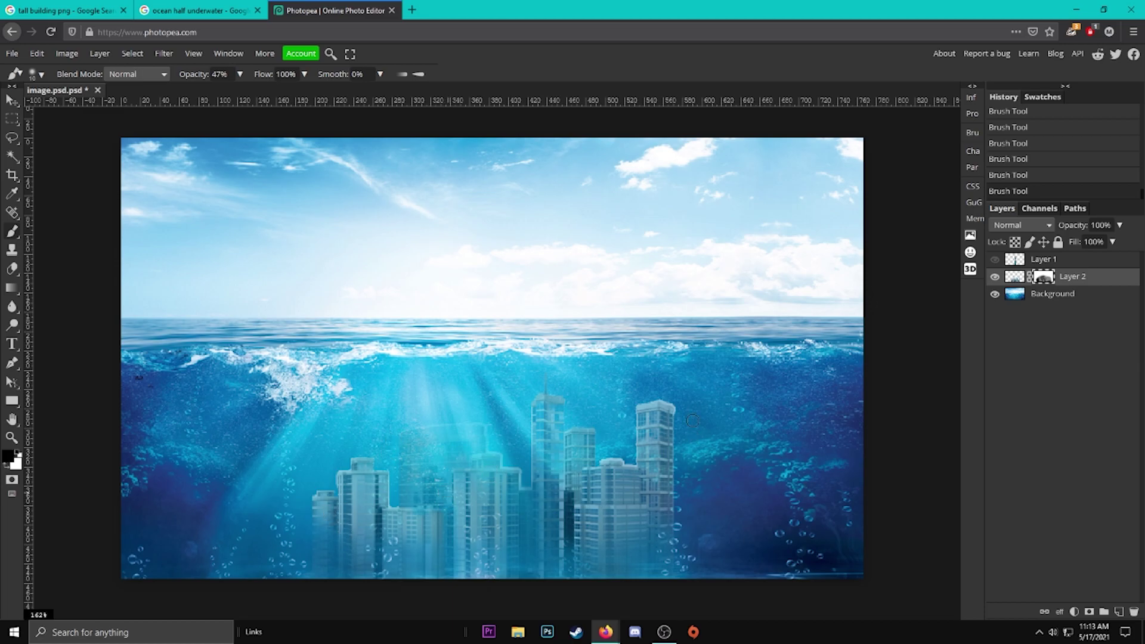
# Fade the building group slightly more on the mask using a much larger black brush at 12% opacity.
pyautogui.click(658, 445)
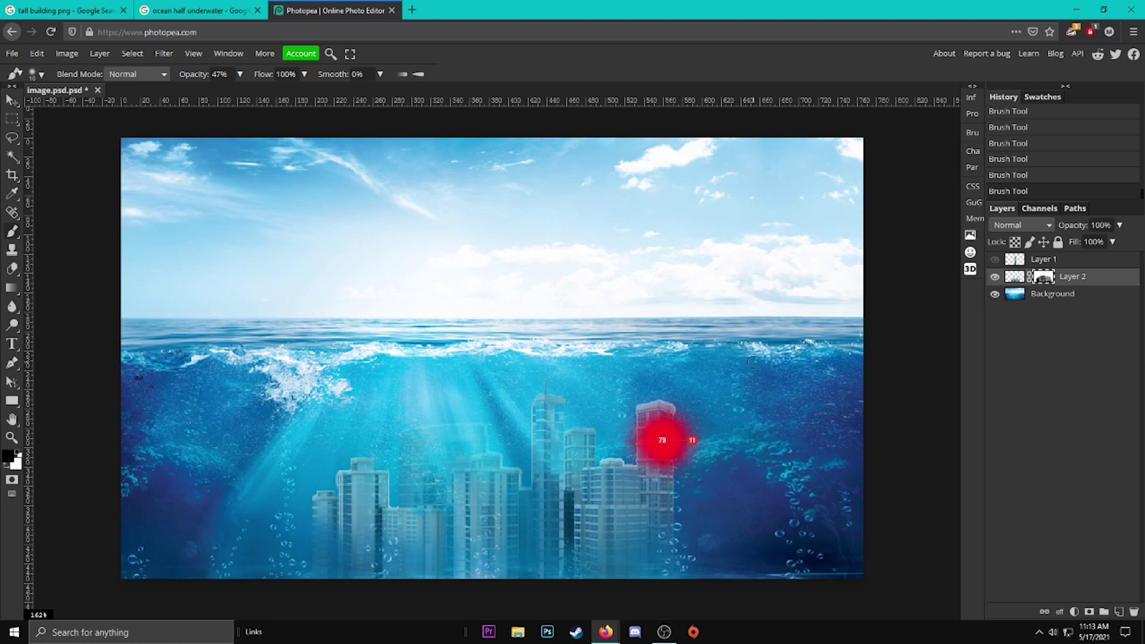
pyautogui.moveTo(706, 441)
pyautogui.mouseDown()
pyautogui.moveTo(777, 450)
pyautogui.moveTo(376, 476)
pyautogui.mouseUp()
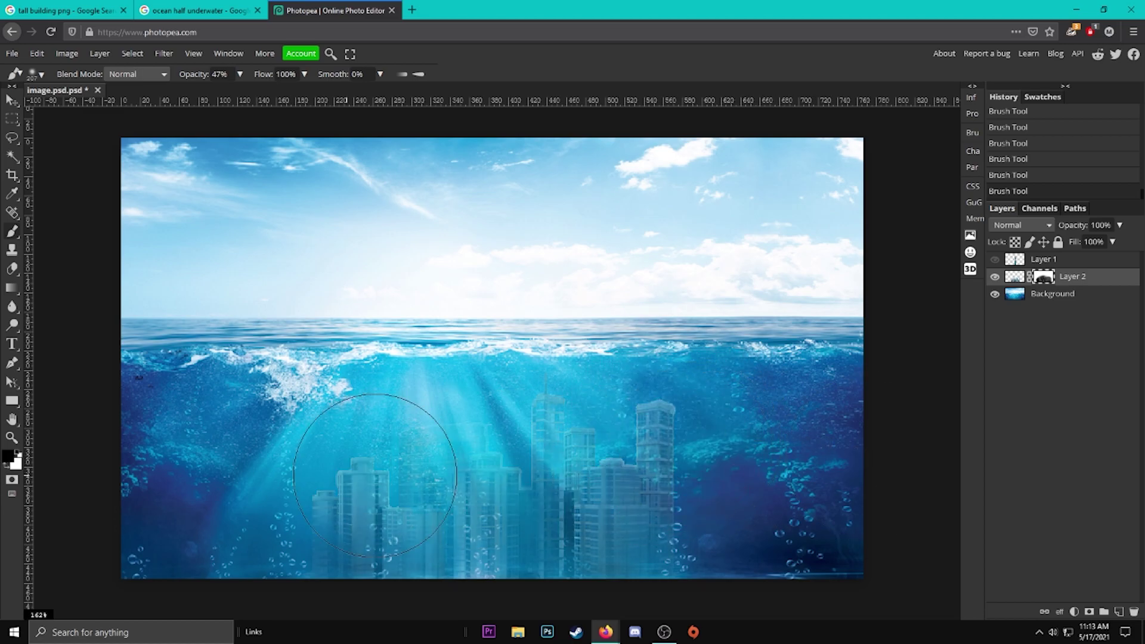
pyautogui.hotkey('ctrl', 'z')
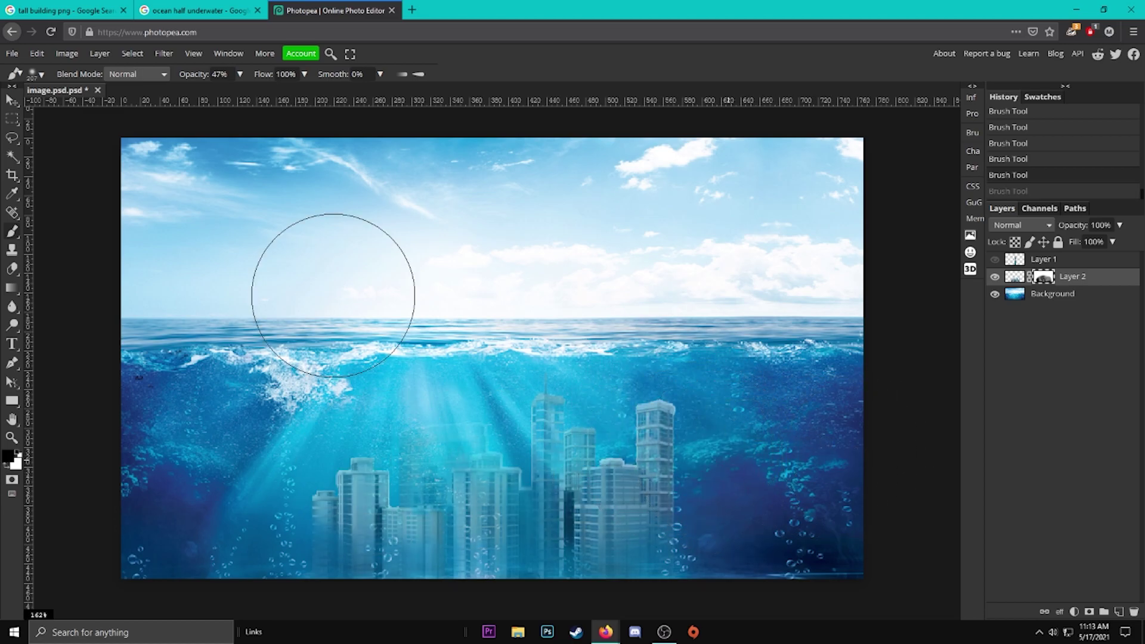
pyautogui.click(239, 74)
pyautogui.moveTo(193, 91); pyautogui.dragTo(191, 92)
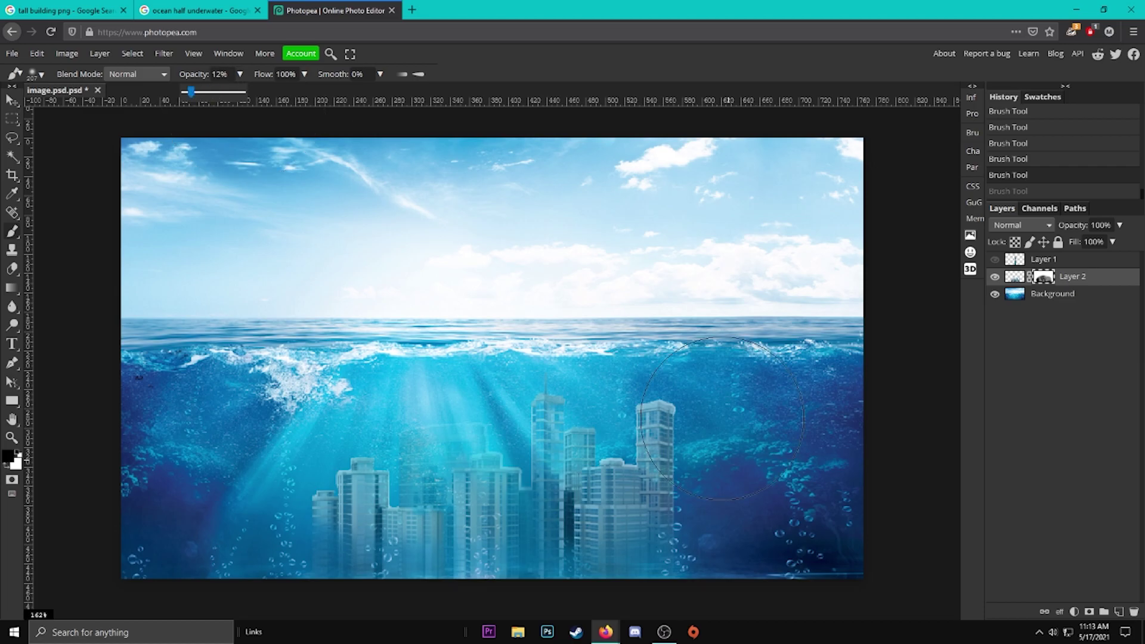
pyautogui.moveTo(648, 453)
pyautogui.mouseDown()
pyautogui.moveTo(397, 474)
pyautogui.moveTo(696, 439)
pyautogui.mouseUp()
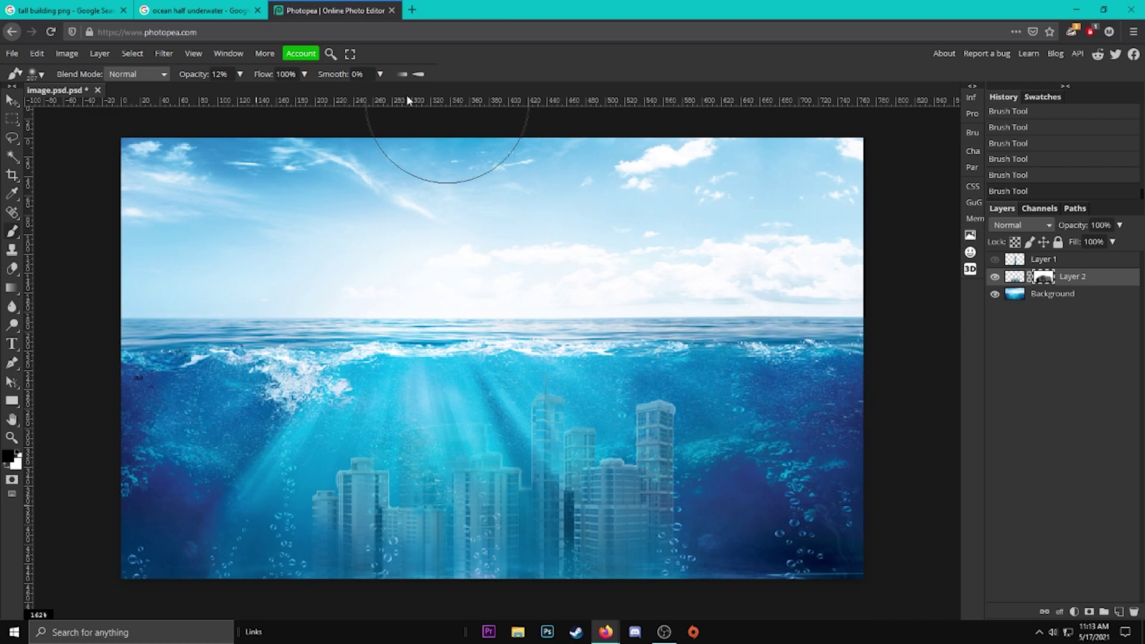
# Show the single skyscraper's layer, scale the skyscraper to 103.70% and centre it horizontally in the scene.
pyautogui.click(994, 259)
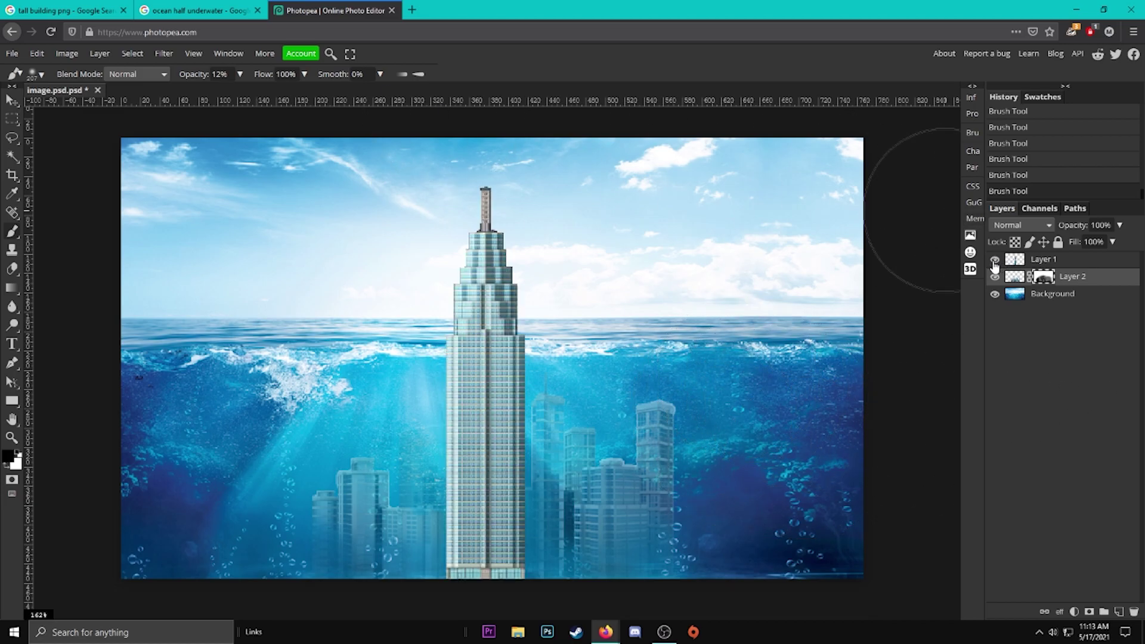
pyautogui.click(1045, 260)
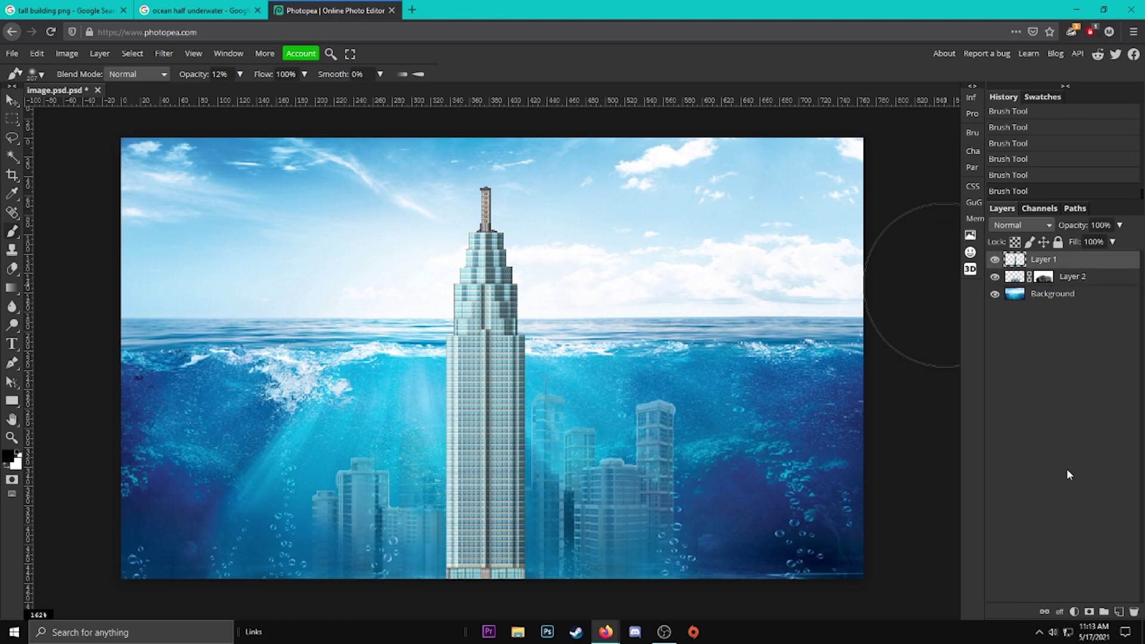
pyautogui.click(12, 101)
pyautogui.moveTo(492, 248); pyautogui.dragTo(493, 248)
pyautogui.hotkey('ctrl', 't')
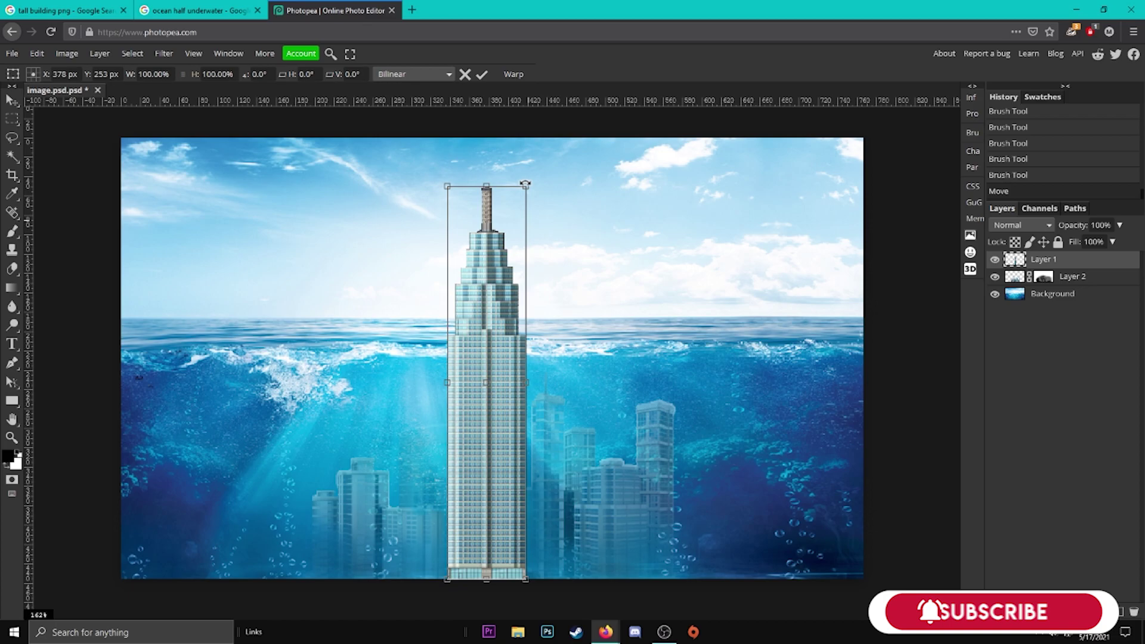
pyautogui.moveTo(524, 186); pyautogui.dragTo(529, 171)
pyautogui.moveTo(510, 279)
pyautogui.mouseDown()
pyautogui.moveTo(528, 287)
pyautogui.moveTo(514, 291)
pyautogui.mouseUp()
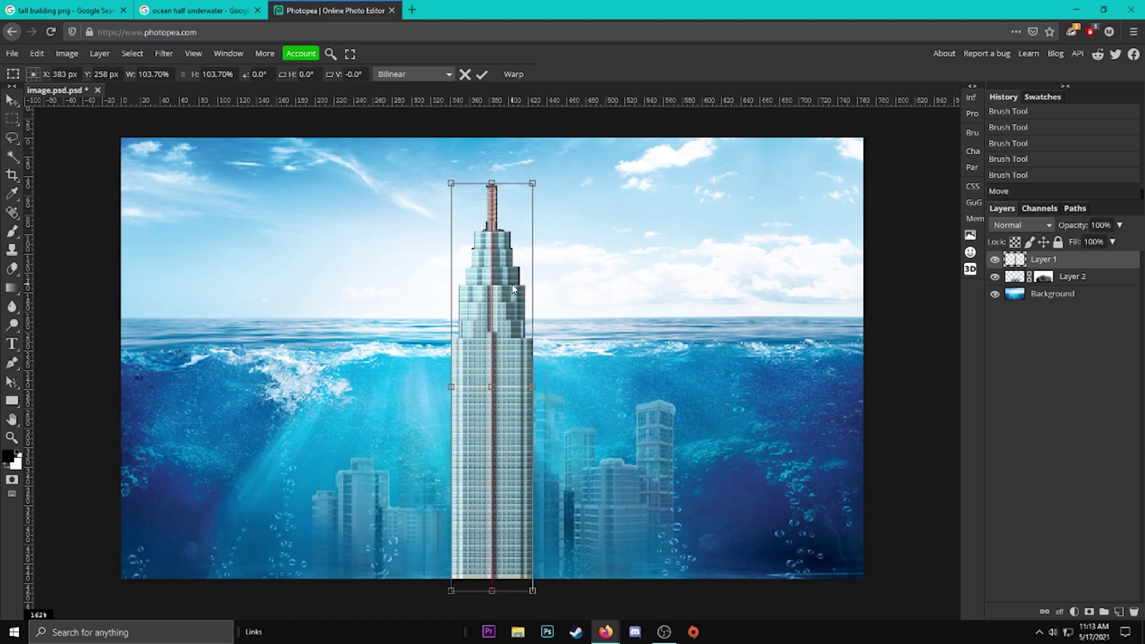
pyautogui.click(481, 75)
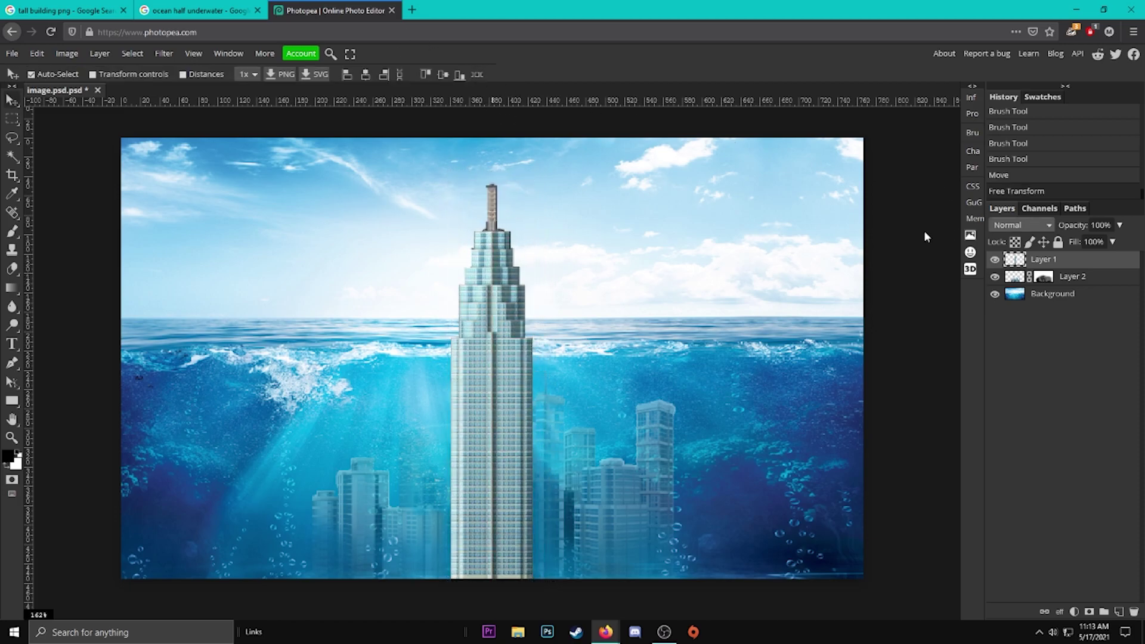
# Sharpen the single skyscraper and add a raster mask to its layer, ready for painting with the Brush tool.
pyautogui.click(173, 53)
pyautogui.moveTo(194, 265)
pyautogui.click(298, 266)
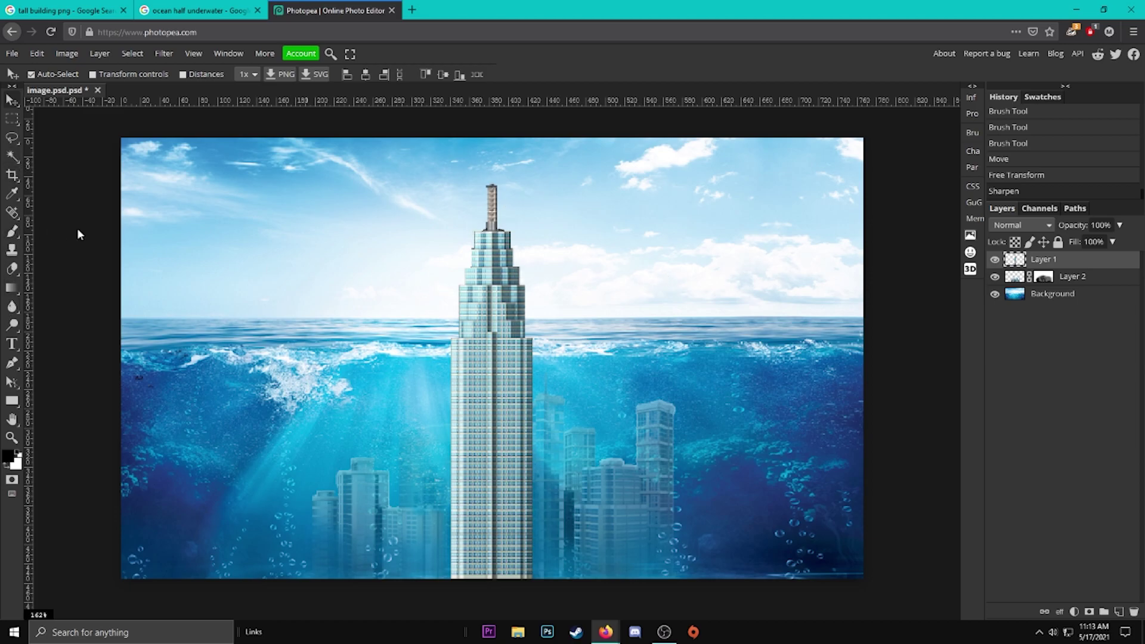
pyautogui.click(1090, 612)
pyautogui.press('b')
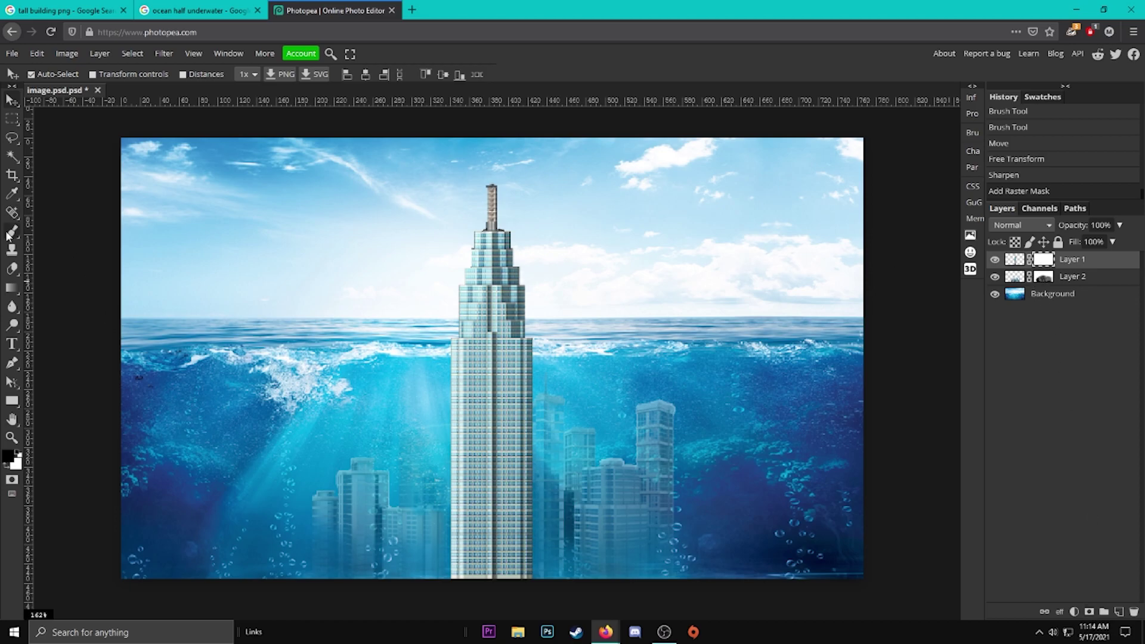
# Set the brush opacity to 45%, try fading the skyscraper's underwater part on its mask with a large black brush, and undo the strokes.
pyautogui.click(240, 74)
pyautogui.click(200, 92)
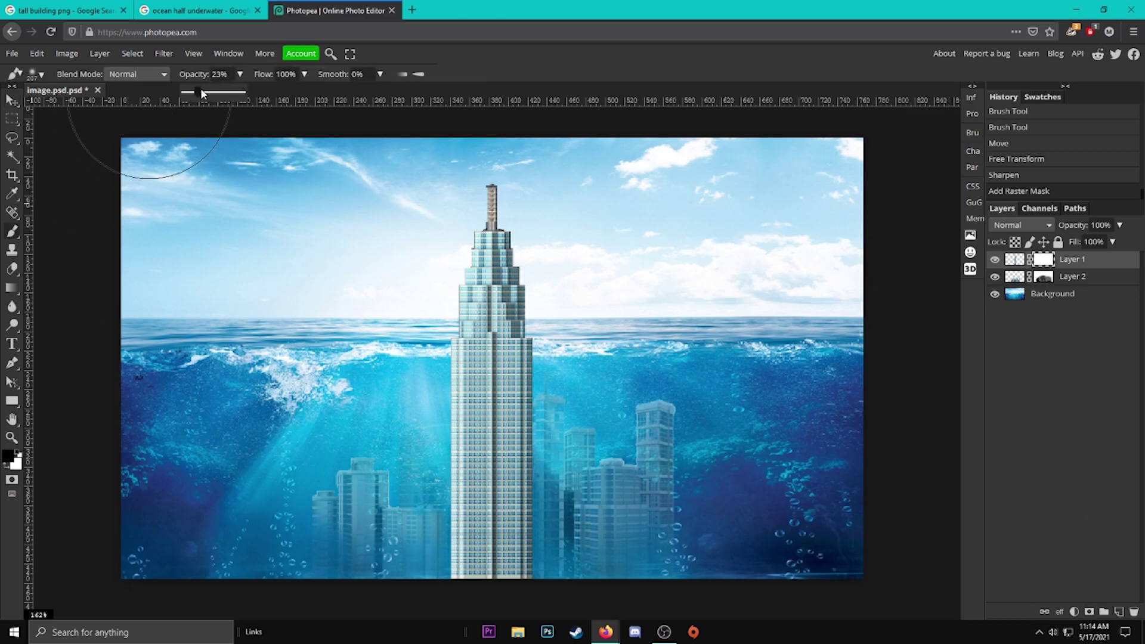
pyautogui.moveTo(215, 91); pyautogui.dragTo(210, 90)
pyautogui.moveTo(477, 435)
pyautogui.mouseDown()
pyautogui.moveTo(404, 511)
pyautogui.moveTo(474, 486)
pyautogui.moveTo(542, 539)
pyautogui.moveTo(512, 435)
pyautogui.moveTo(487, 540)
pyautogui.moveTo(475, 506)
pyautogui.moveTo(547, 539)
pyautogui.mouseUp()
pyautogui.hotkey('ctrl', 'z')
pyautogui.hotkey('ctrl', 'z')
pyautogui.hotkey('ctrl', 'z')
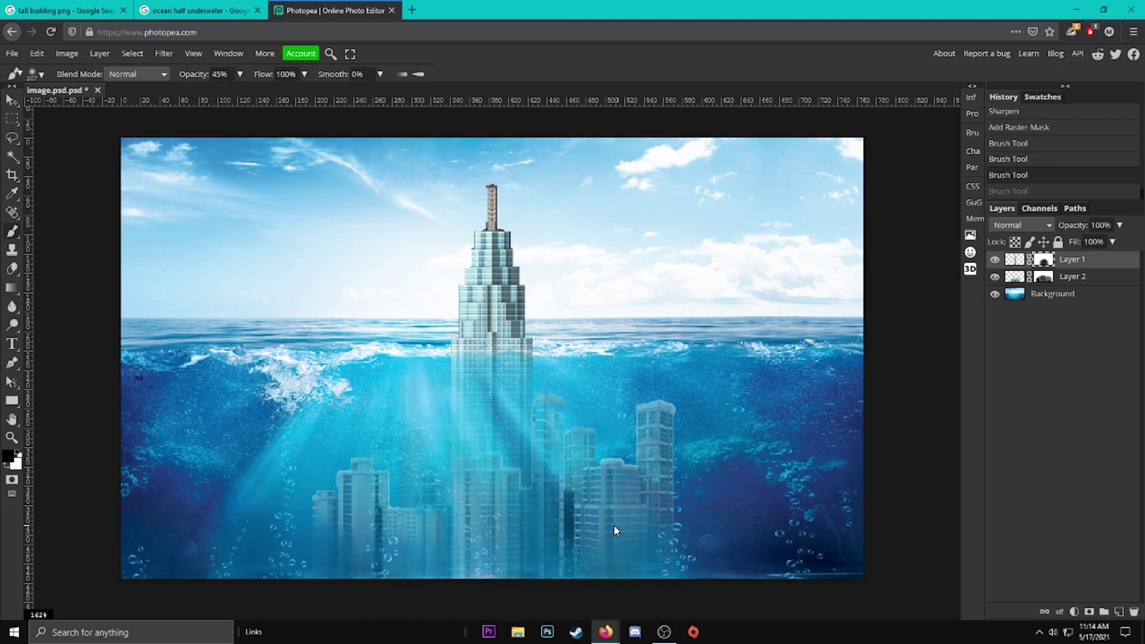
# Fade the skyscraper's base and underwater section on its mask using a smaller black brush at 45% opacity.
pyautogui.moveTo(480, 524)
pyautogui.mouseDown()
pyautogui.moveTo(552, 535)
pyautogui.moveTo(422, 553)
pyautogui.moveTo(547, 591)
pyautogui.moveTo(431, 582)
pyautogui.mouseUp()
pyautogui.hotkey('ctrl', 'z')
pyautogui.moveTo(431, 582)
pyautogui.mouseDown()
pyautogui.moveTo(518, 584)
pyautogui.moveTo(430, 587)
pyautogui.mouseUp()
pyautogui.moveTo(430, 588); pyautogui.dragTo(540, 596)
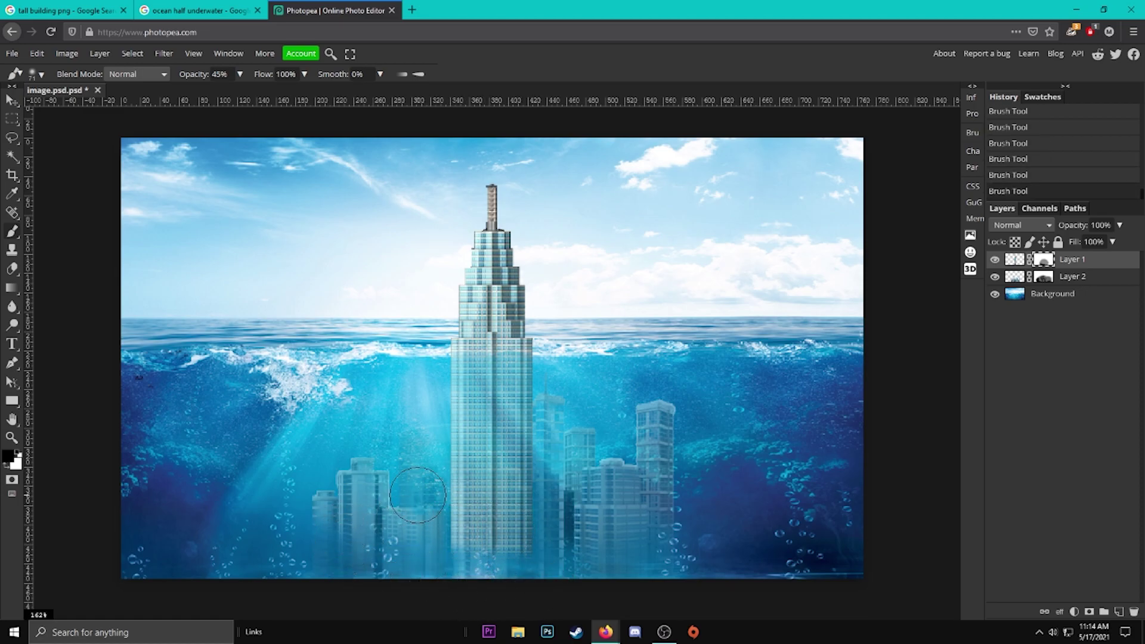
pyautogui.press('x')
pyautogui.press('x')
pyautogui.moveTo(456, 389)
pyautogui.mouseDown()
pyautogui.moveTo(525, 395)
pyautogui.moveTo(471, 456)
pyautogui.moveTo(507, 525)
pyautogui.mouseUp()
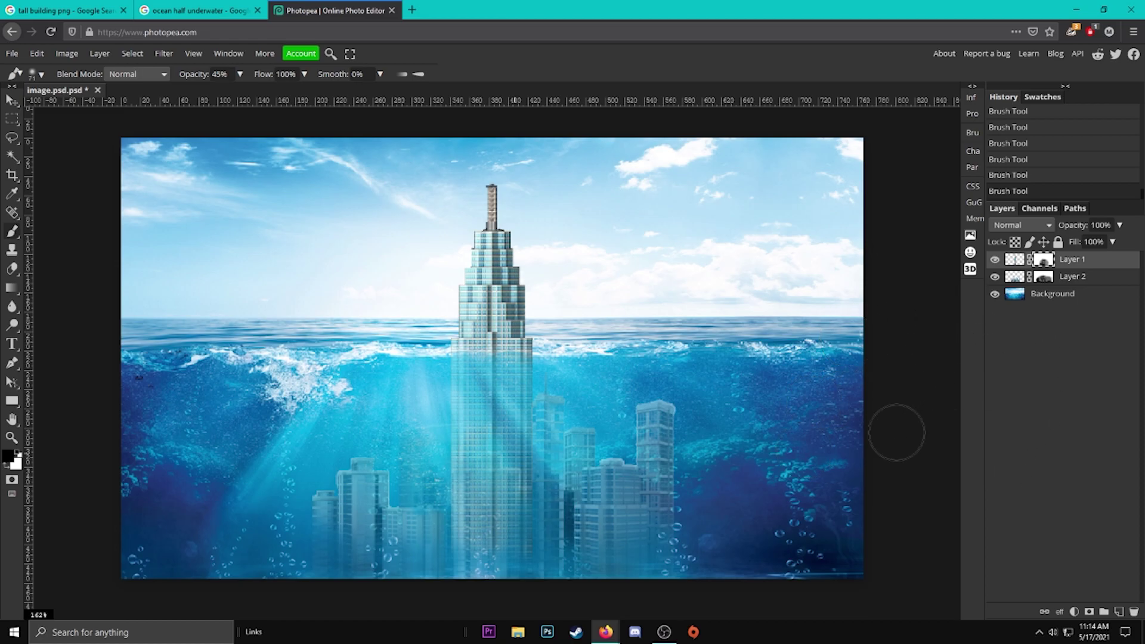
# Add an Exposure adjustment layer on top with exposure 0.400 and offset -0.020.
pyautogui.hotkey('alt', 'Tab')
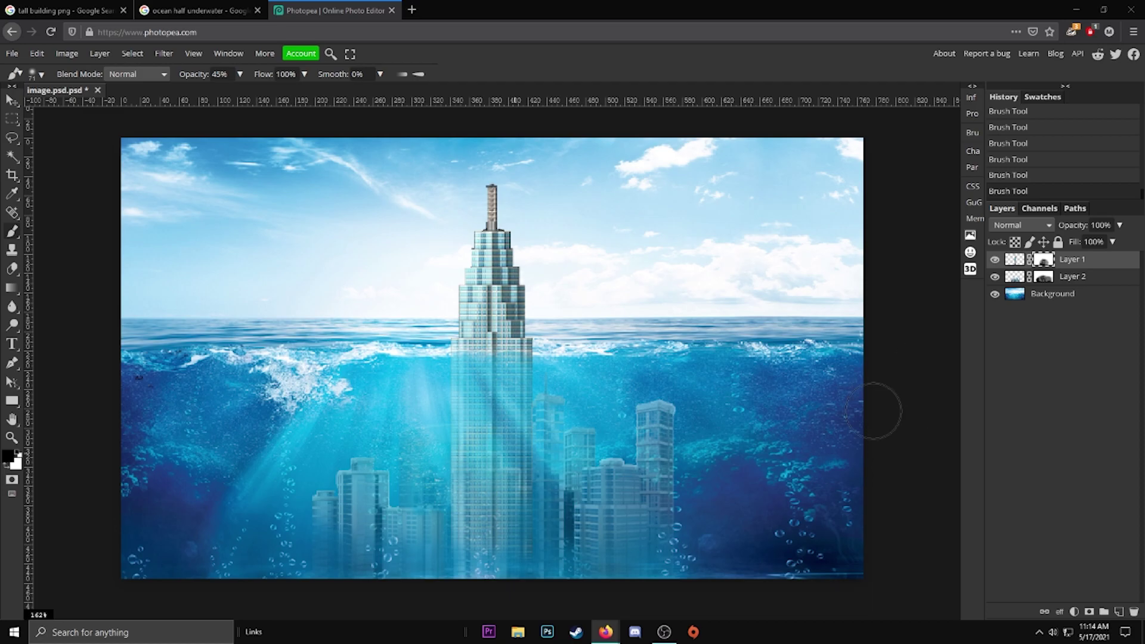
pyautogui.click(1074, 612)
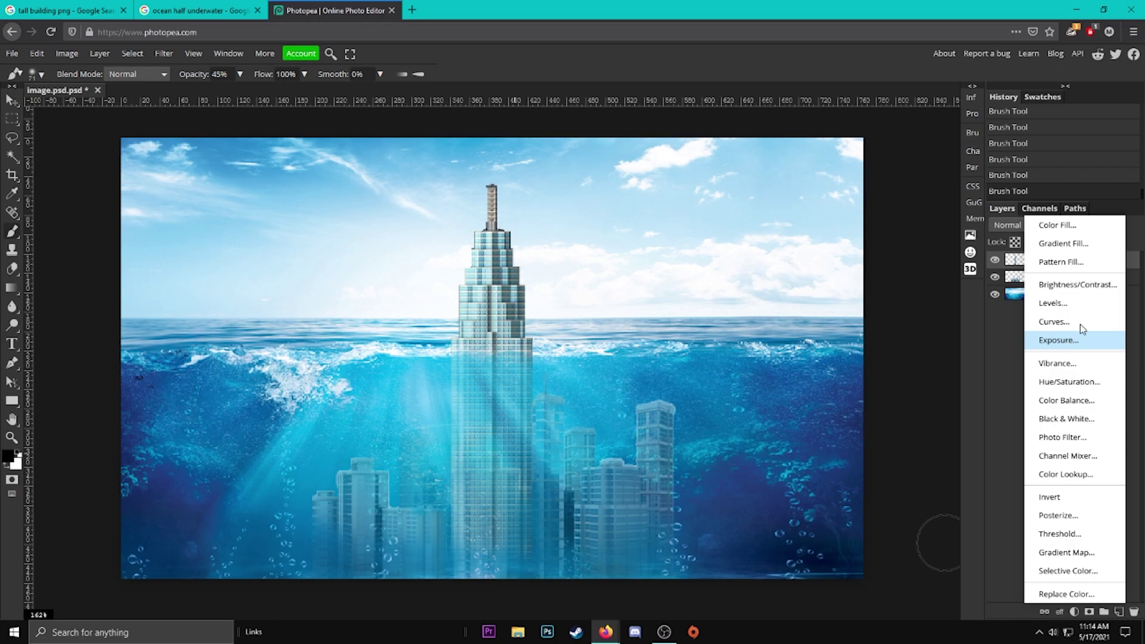
pyautogui.click(1076, 338)
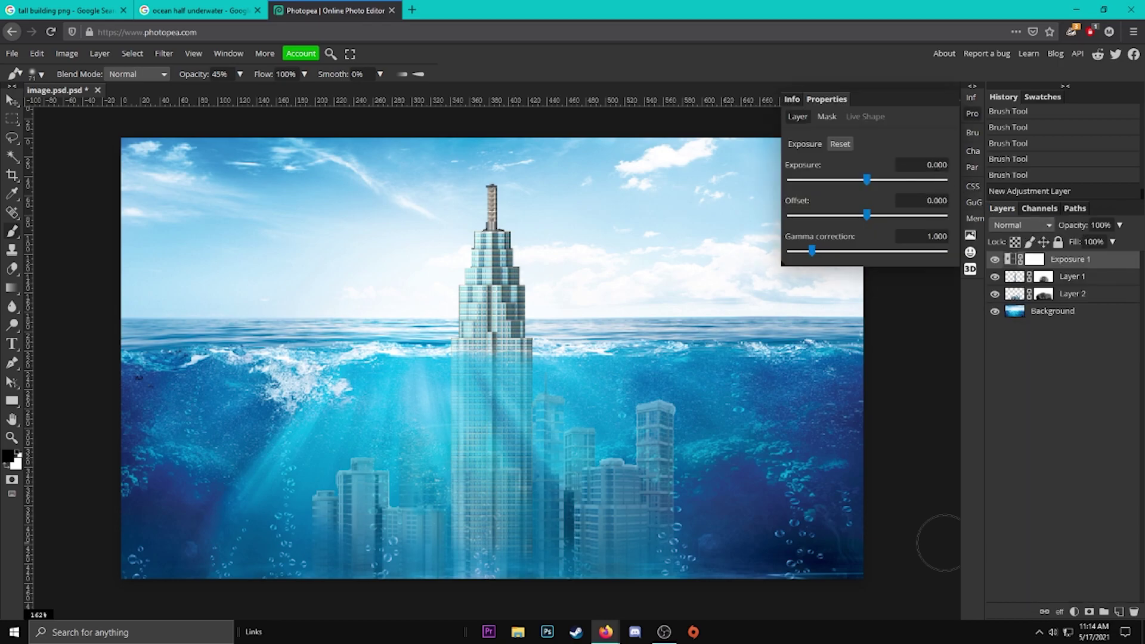
pyautogui.click(936, 164)
pyautogui.press('Return')
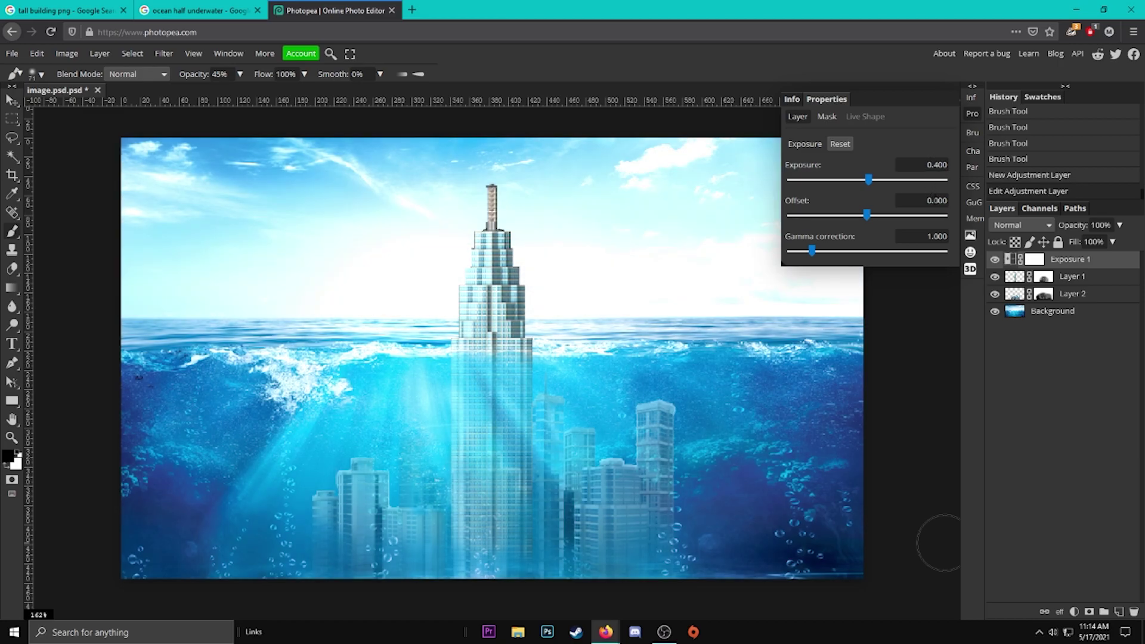
pyautogui.click(940, 200)
pyautogui.write('-0.020')
pyautogui.press('Return')
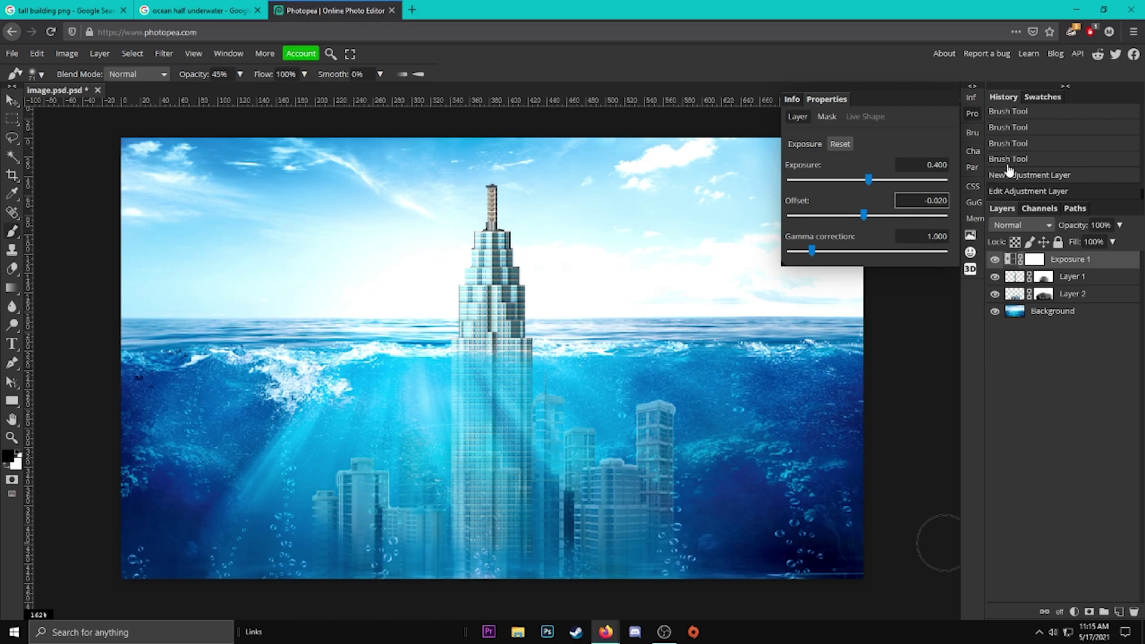
pyautogui.click(968, 115)
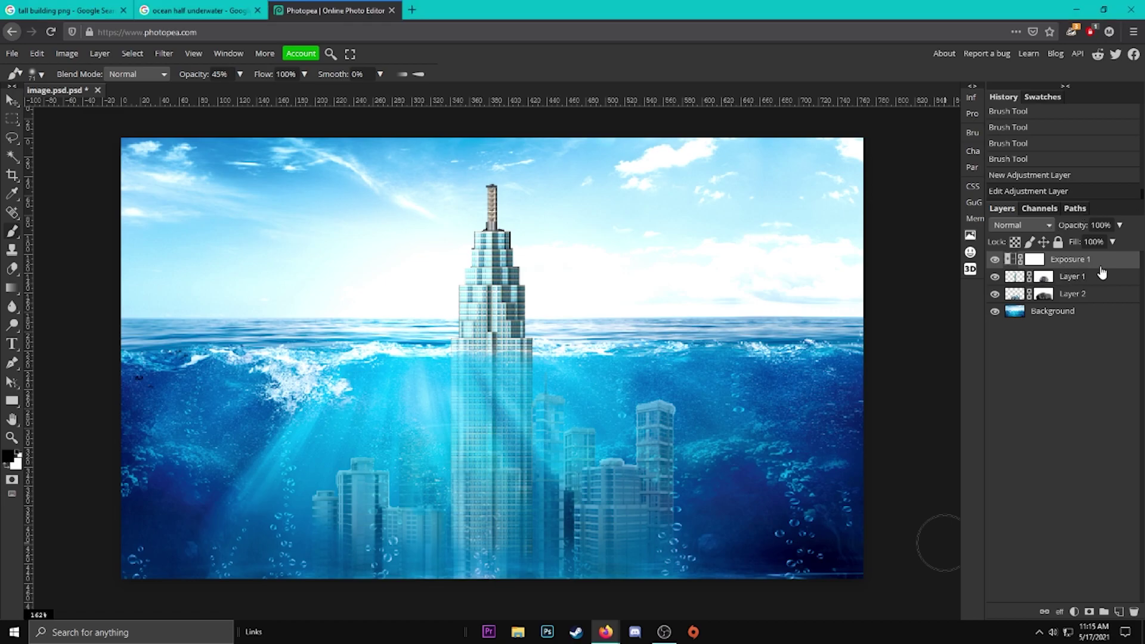
# Add a Curves adjustment layer and shape its Red channel into a slight S-curve with raised highlights and lowered shadows.
pyautogui.click(1074, 612)
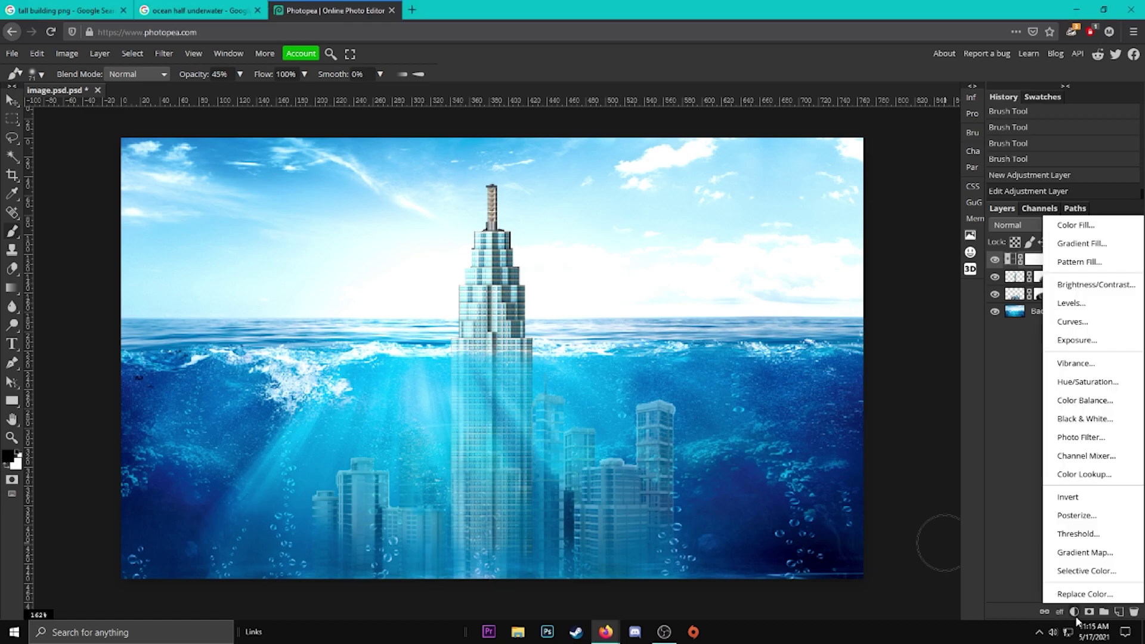
pyautogui.click(1074, 322)
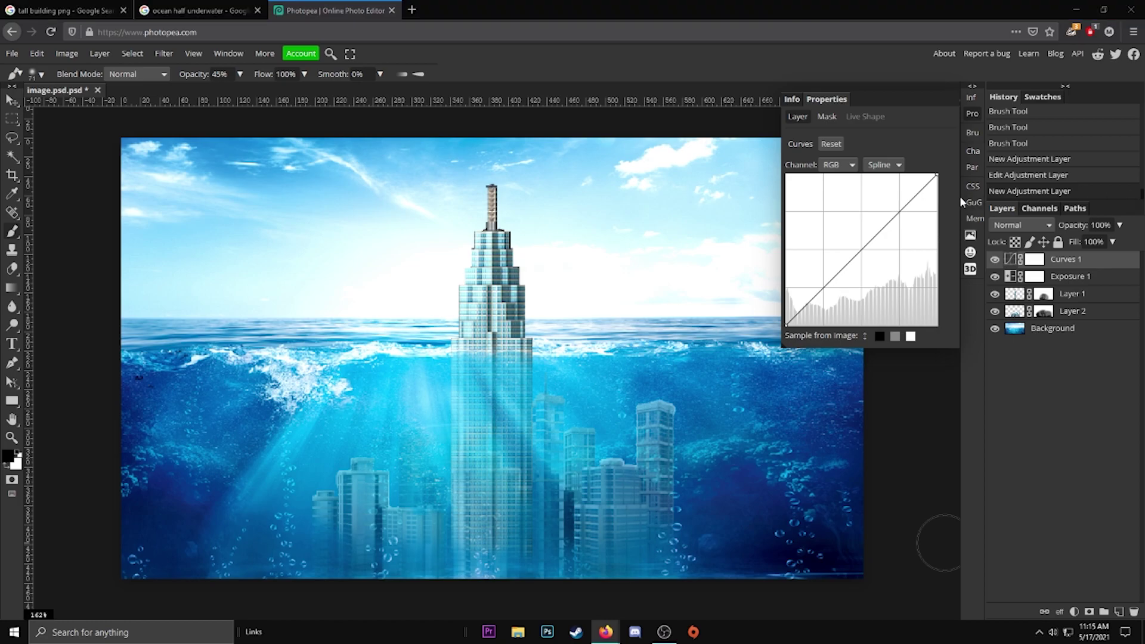
pyautogui.click(837, 165)
pyautogui.click(841, 192)
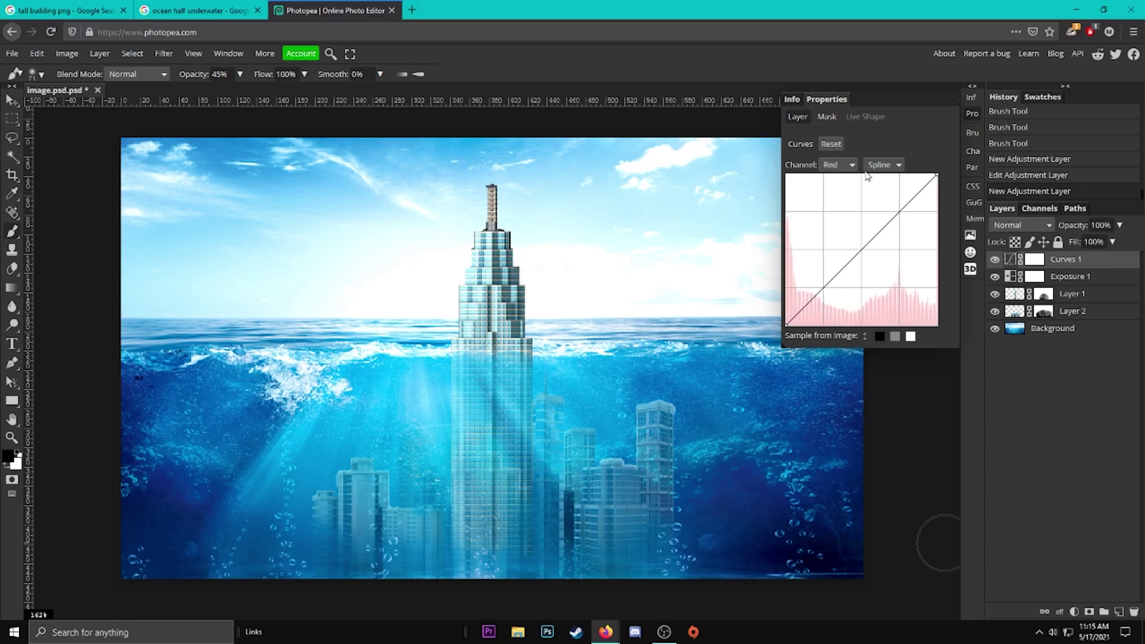
pyautogui.moveTo(901, 208); pyautogui.dragTo(899, 206)
pyautogui.moveTo(826, 297); pyautogui.dragTo(824, 295)
# Lower the shadows in the Green and Blue channels of the Curves adjustment and compare the image with and without it.
pyautogui.click(837, 165)
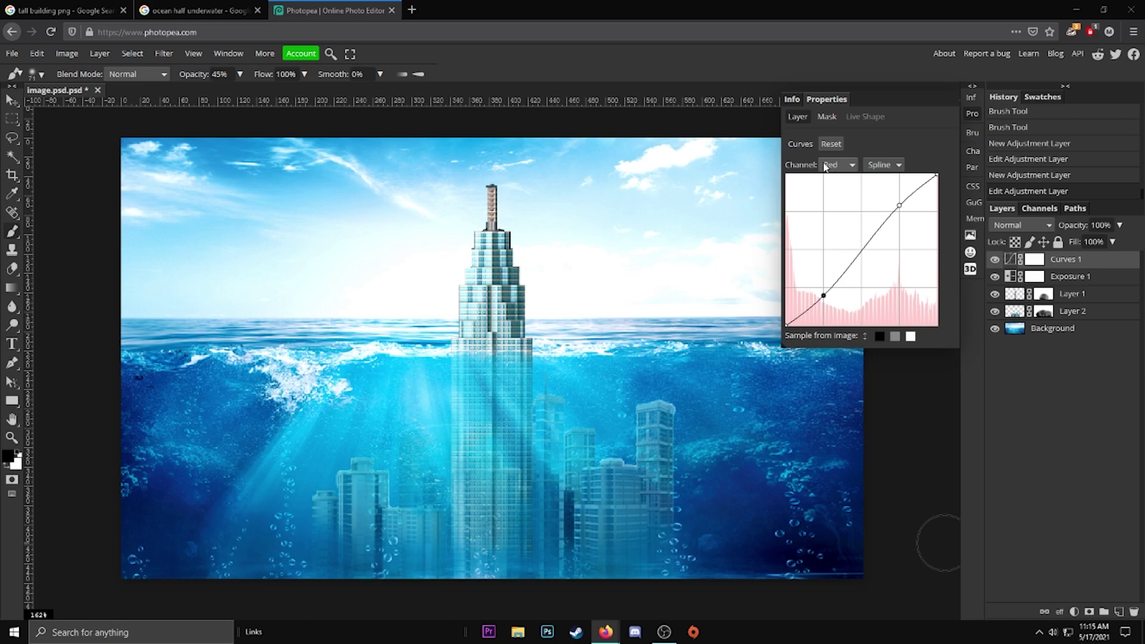
pyautogui.click(842, 211)
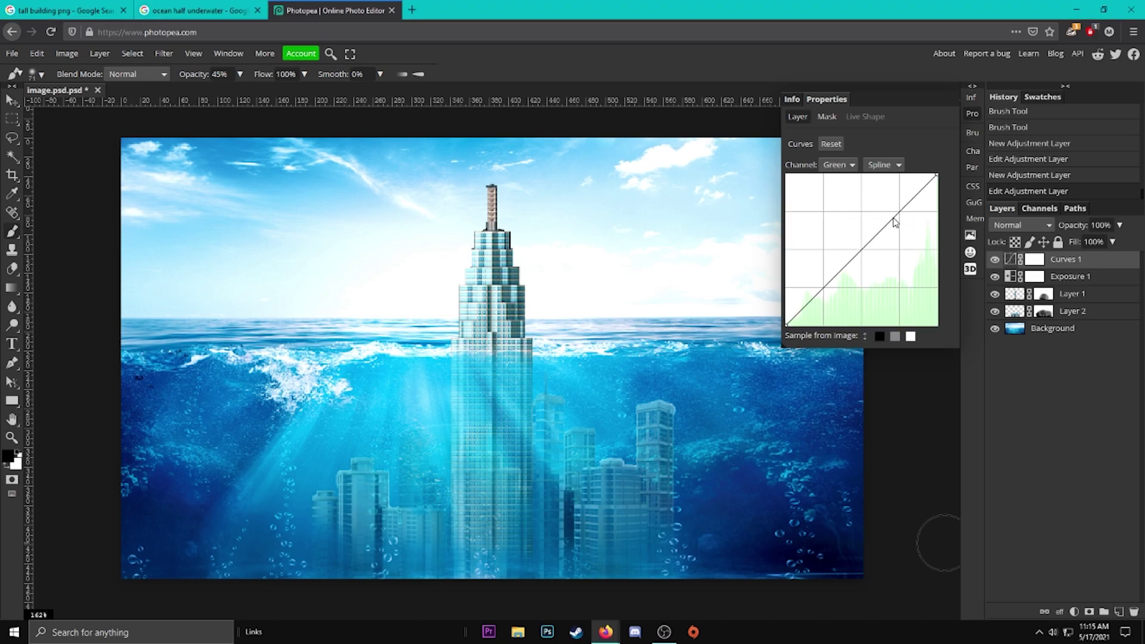
pyautogui.moveTo(826, 297); pyautogui.dragTo(827, 299)
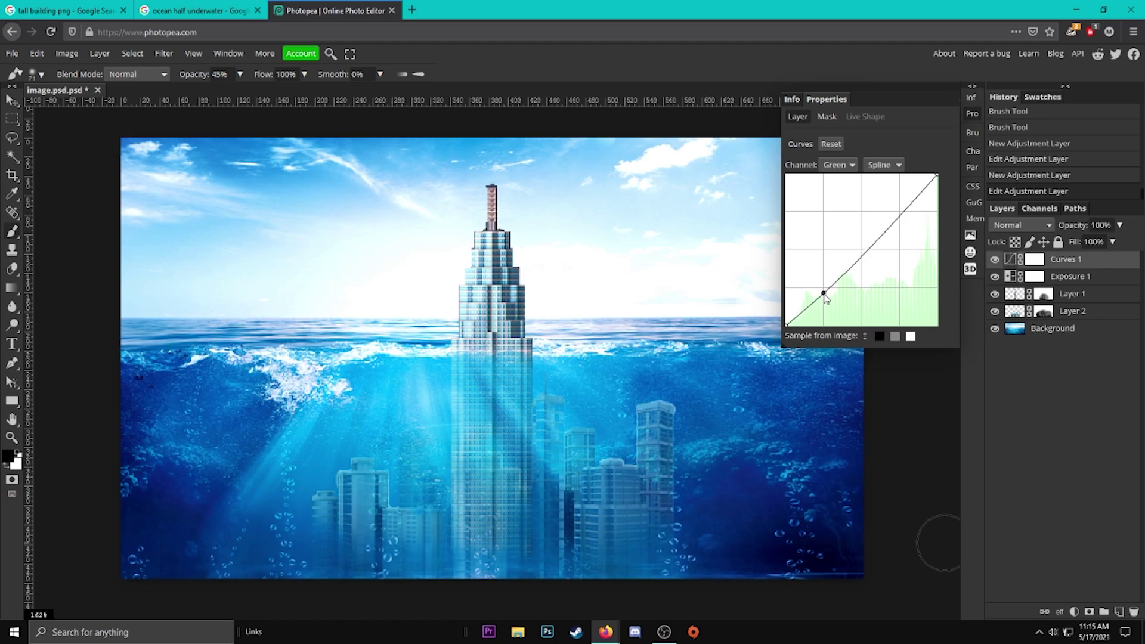
pyautogui.click(854, 161)
pyautogui.click(838, 221)
pyautogui.moveTo(898, 213); pyautogui.dragTo(900, 217)
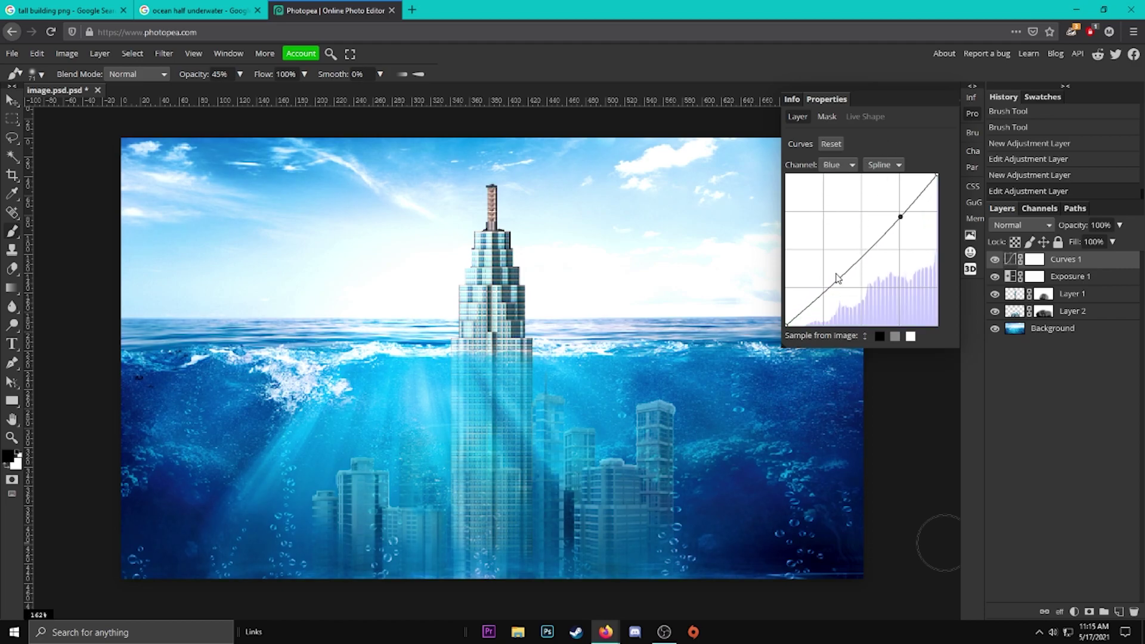
pyautogui.moveTo(837, 278); pyautogui.dragTo(825, 300)
pyautogui.moveTo(899, 227)
pyautogui.mouseDown()
pyautogui.moveTo(900, 202)
pyautogui.moveTo(901, 225)
pyautogui.moveTo(900, 212)
pyautogui.mouseUp()
pyautogui.click(995, 260)
pyautogui.click(995, 260)
# Add a Color Balance adjustment layer above the skyscraper's layer, set its shadows to red 63, green 28, blue -36, and fine-tune the blue.
pyautogui.click(1064, 316)
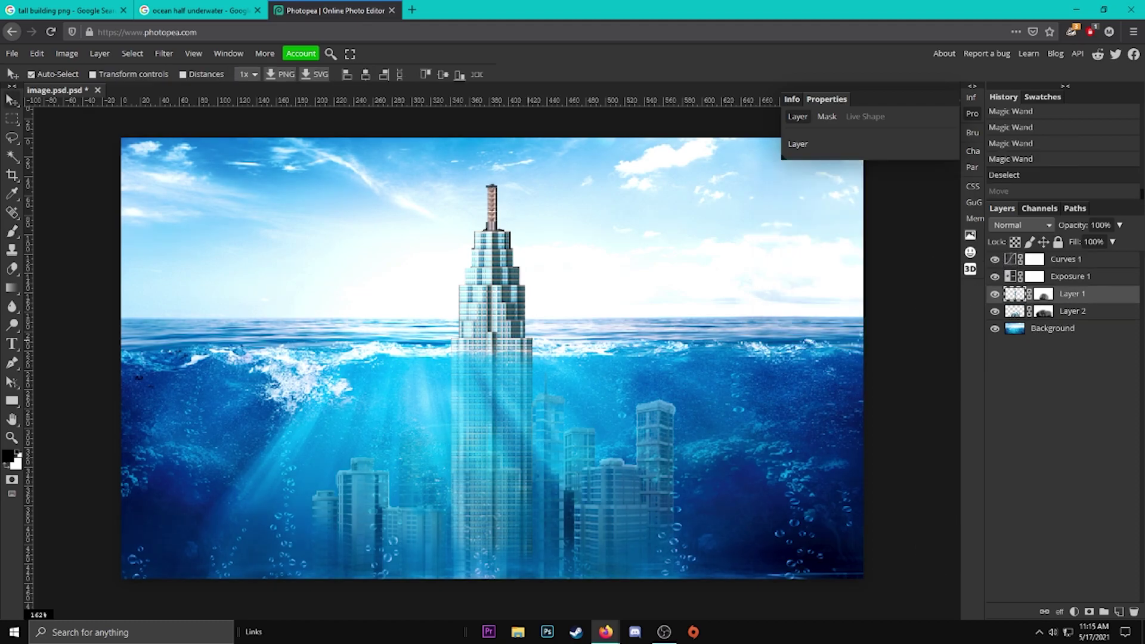
pyautogui.click(1058, 461)
pyautogui.click(1074, 611)
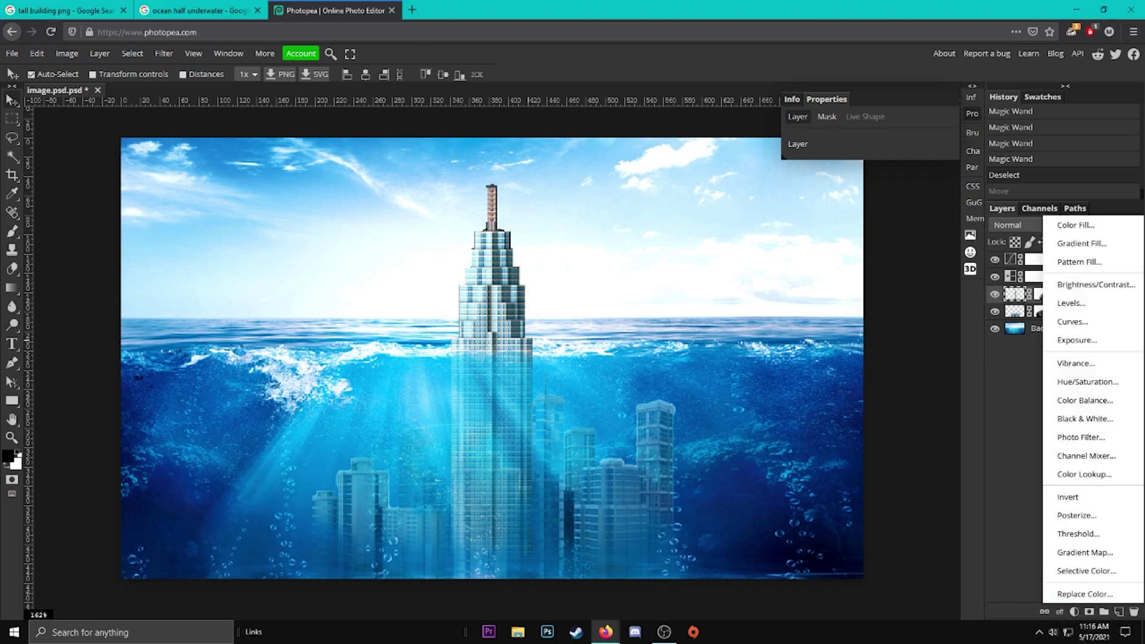
pyautogui.click(1083, 400)
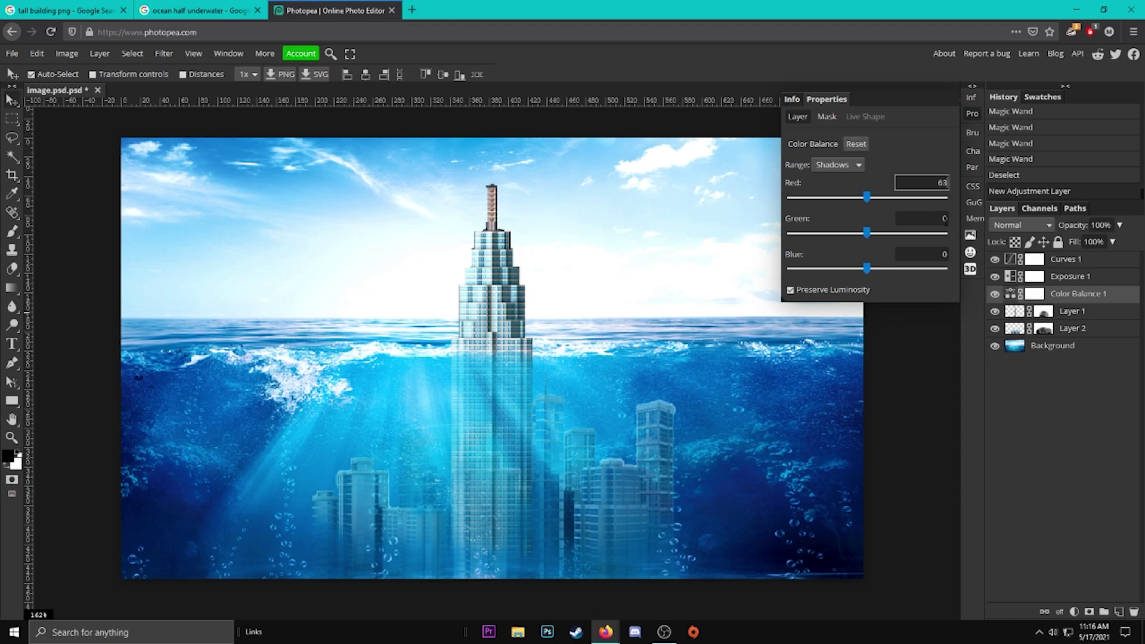
pyautogui.press('Tab')
pyautogui.press('Return')
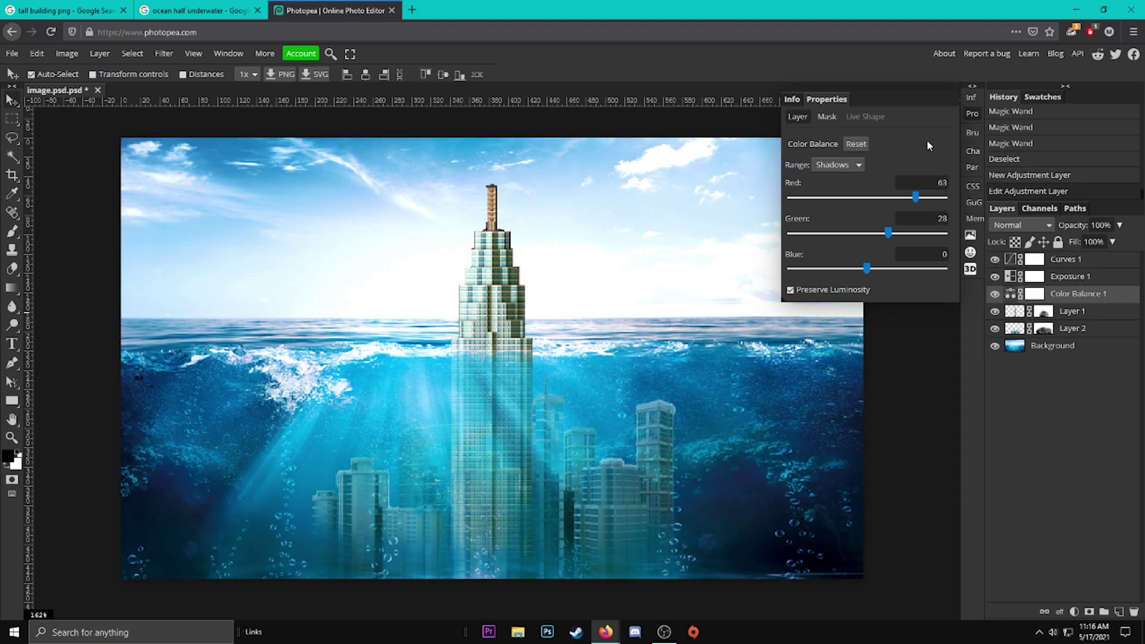
pyautogui.click(932, 254)
pyautogui.write('-36')
pyautogui.press('Return')
pyautogui.moveTo(850, 264); pyautogui.dragTo(855, 265)
# Fade the submerged building group further on the Layer 2 mask with a black brush at 45% opacity.
pyautogui.click(1017, 327)
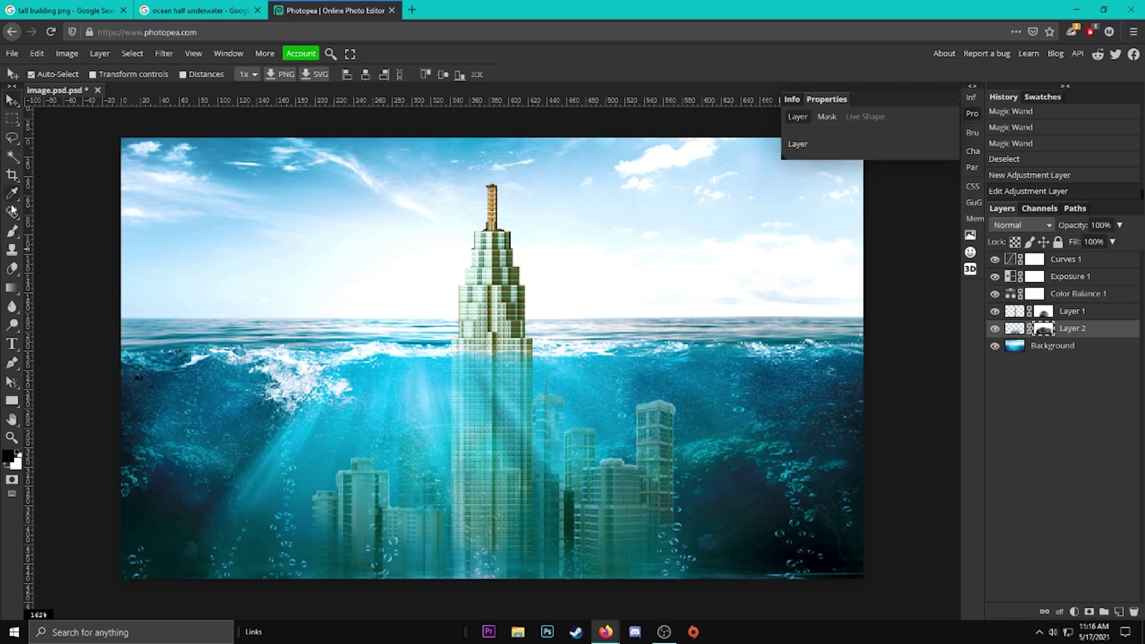
pyautogui.click(12, 231)
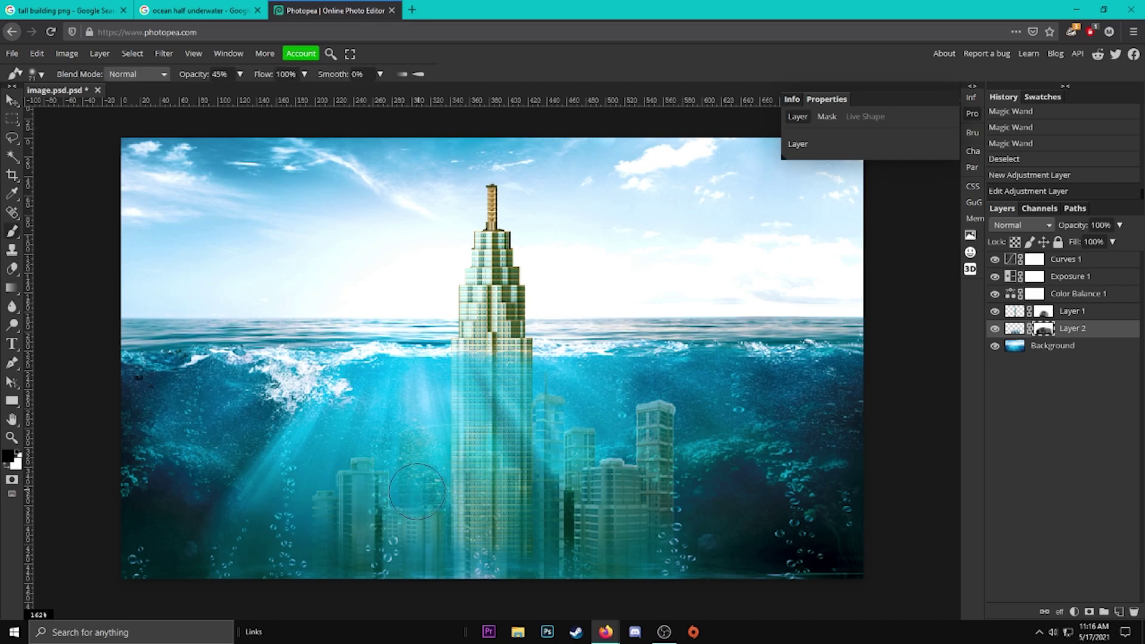
pyautogui.moveTo(480, 492)
pyautogui.mouseDown()
pyautogui.moveTo(541, 524)
pyautogui.moveTo(612, 510)
pyautogui.moveTo(654, 451)
pyautogui.moveTo(635, 446)
pyautogui.moveTo(700, 411)
pyautogui.moveTo(682, 382)
pyautogui.mouseUp()
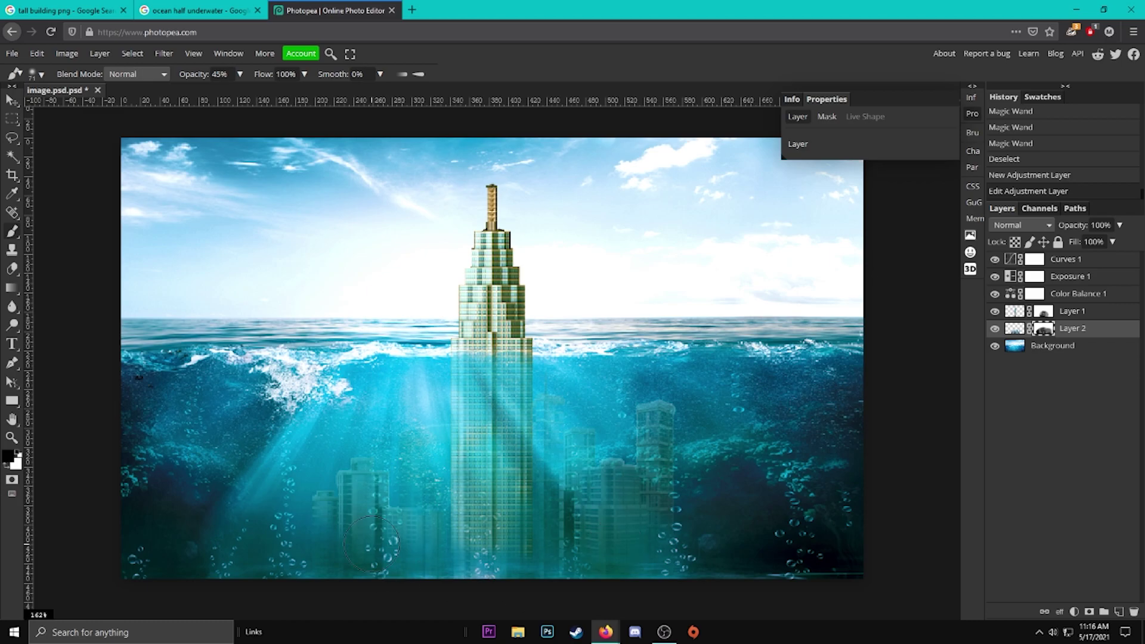
pyautogui.moveTo(372, 544)
pyautogui.mouseDown()
pyautogui.moveTo(455, 409)
pyautogui.moveTo(443, 510)
pyautogui.moveTo(453, 506)
pyautogui.mouseUp()
pyautogui.click(1013, 313)
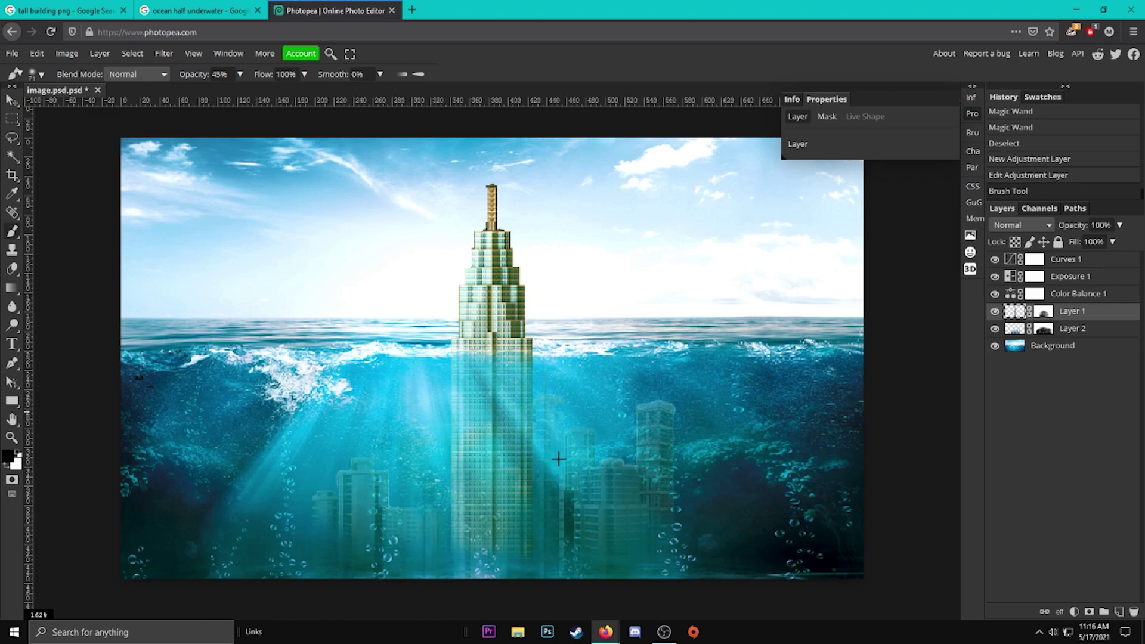
pyautogui.moveTo(536, 453)
pyautogui.mouseDown()
pyautogui.moveTo(489, 513)
pyautogui.moveTo(525, 429)
pyautogui.mouseUp()
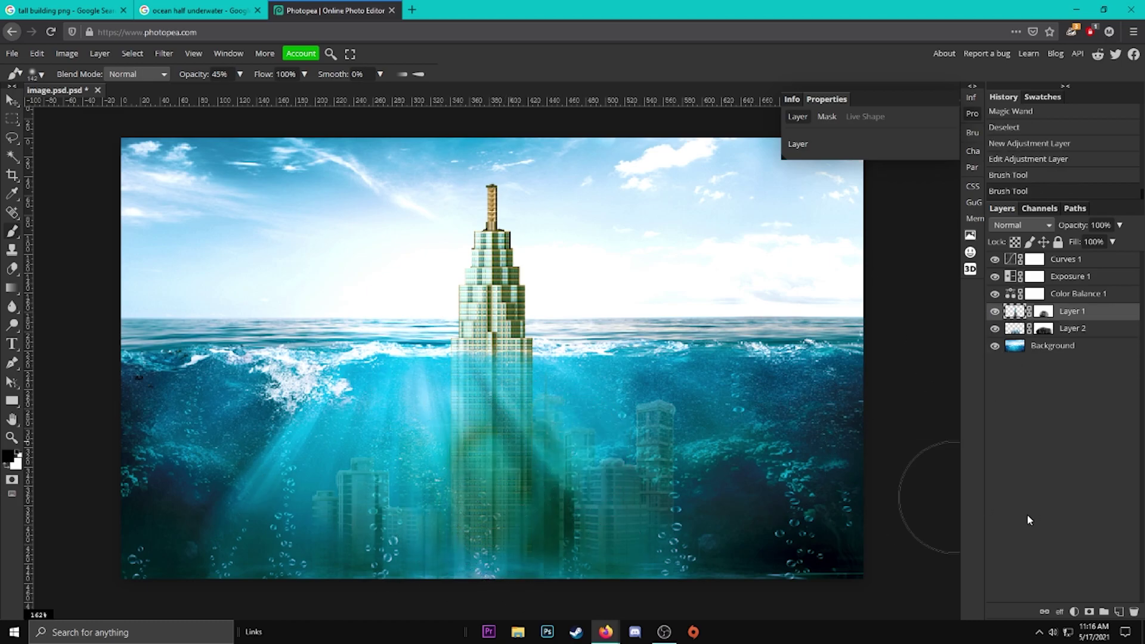
pyautogui.moveTo(594, 530); pyautogui.dragTo(823, 528)
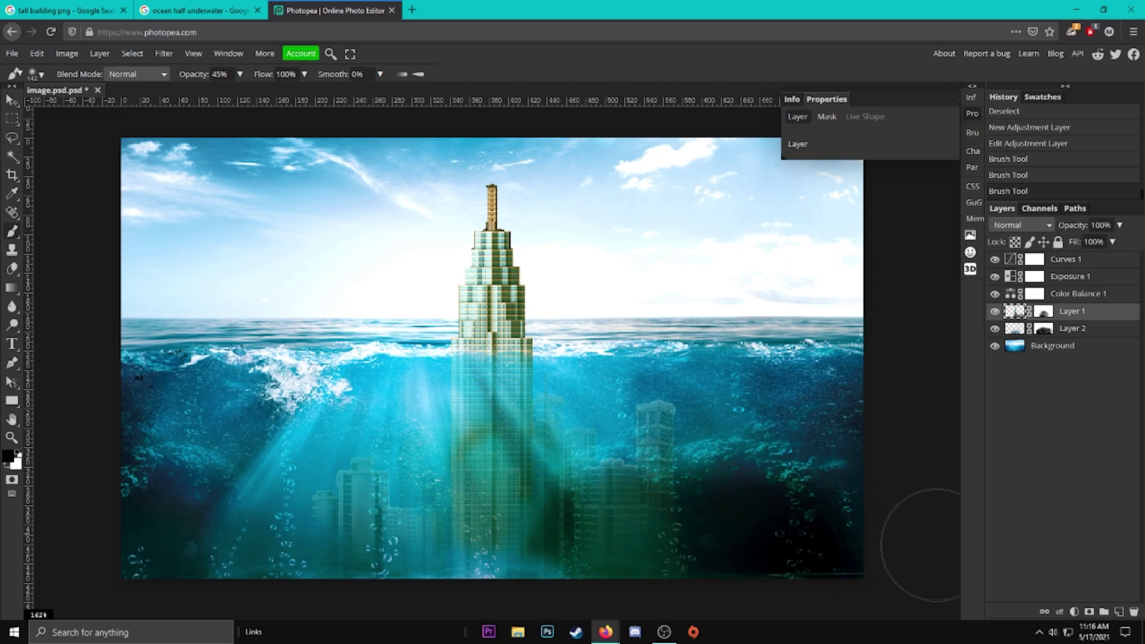
pyautogui.hotkey('ctrl', 'z')
pyautogui.hotkey('ctrl', 'z')
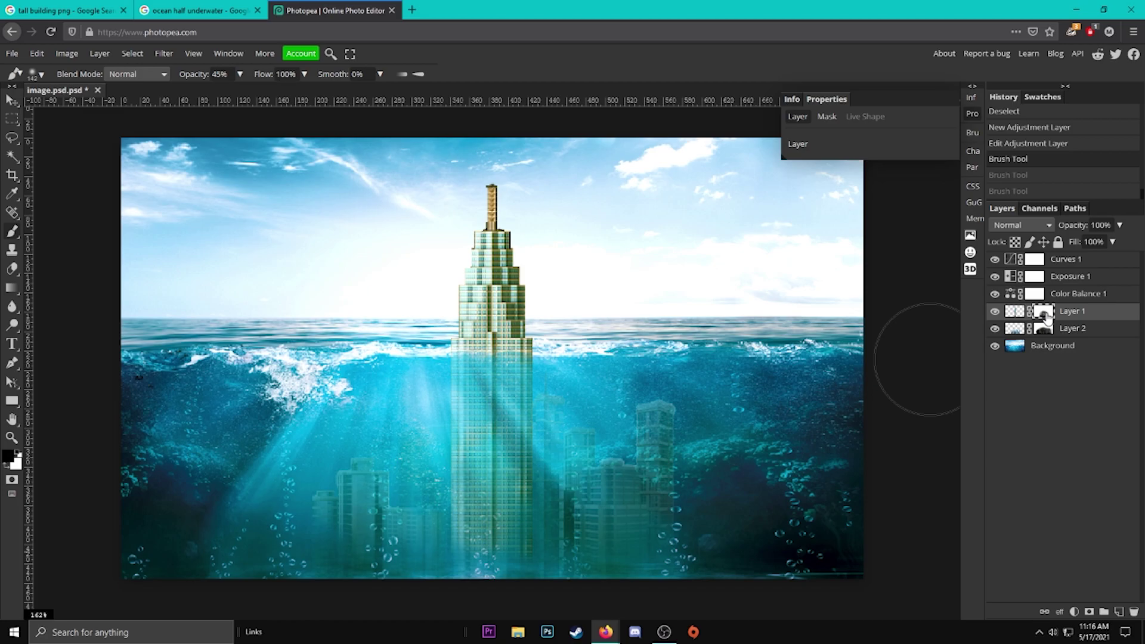
# Fade the skyscraper's lower underwater section on the Layer 1 mask with the larger black brush.
pyautogui.click(1020, 316)
pyautogui.click(1050, 310)
pyautogui.moveTo(518, 490); pyautogui.dragTo(464, 528)
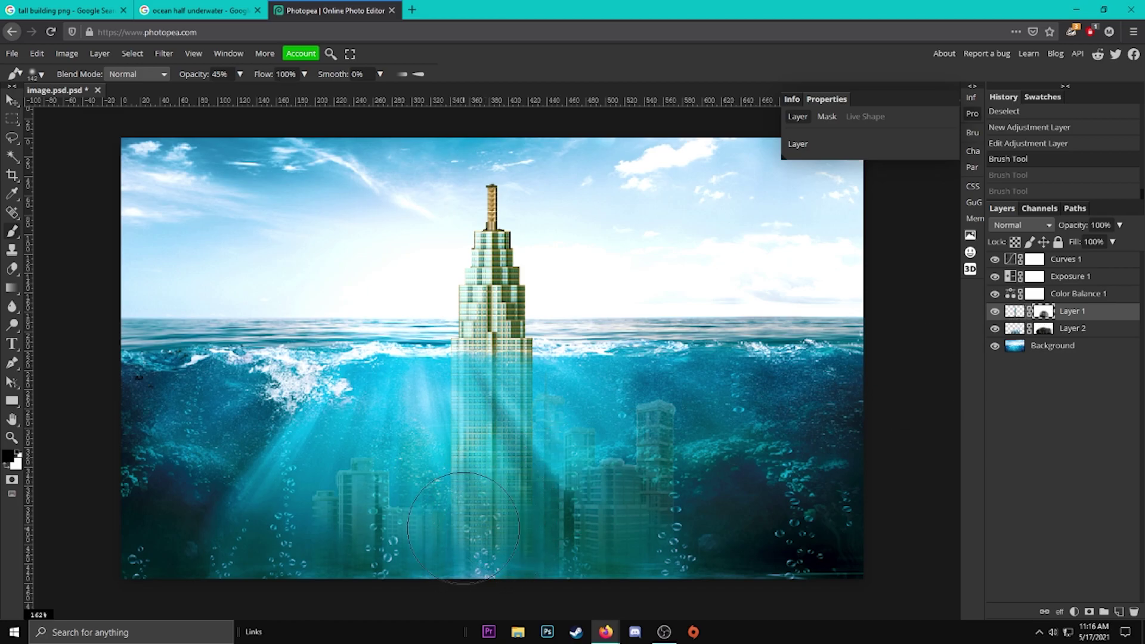
pyautogui.click(463, 527)
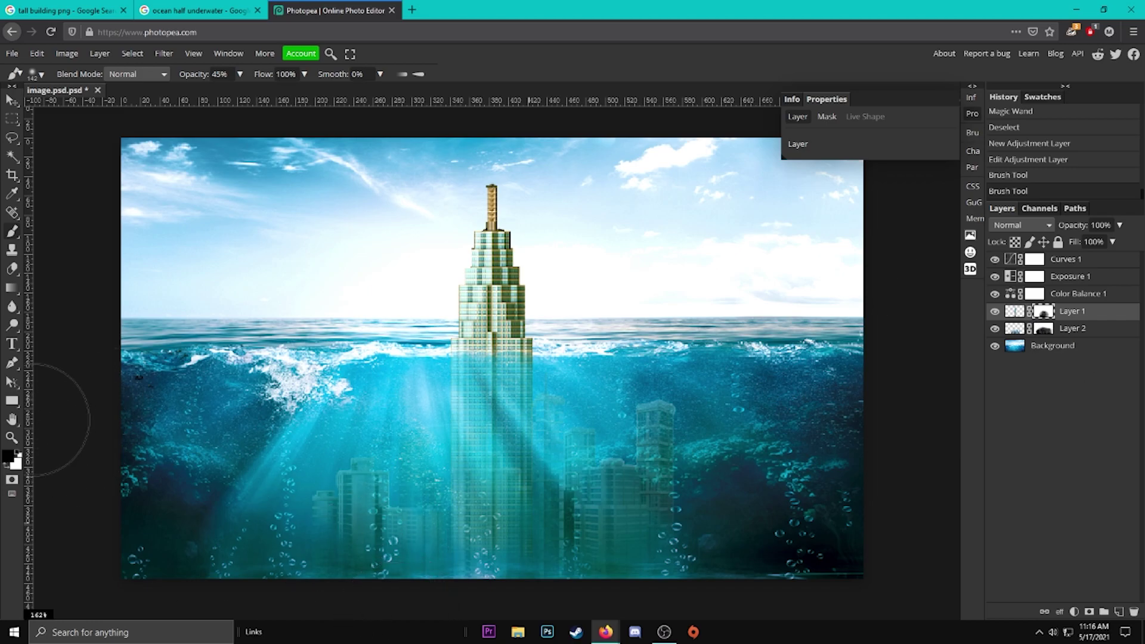
# Enlarge the brush to size 772, switch its colour to white, try a stroke above the scene, and undo it.
pyautogui.click(11, 438)
pyautogui.scroll(-6, 192, 383)
pyautogui.scroll(2, 584, 278)
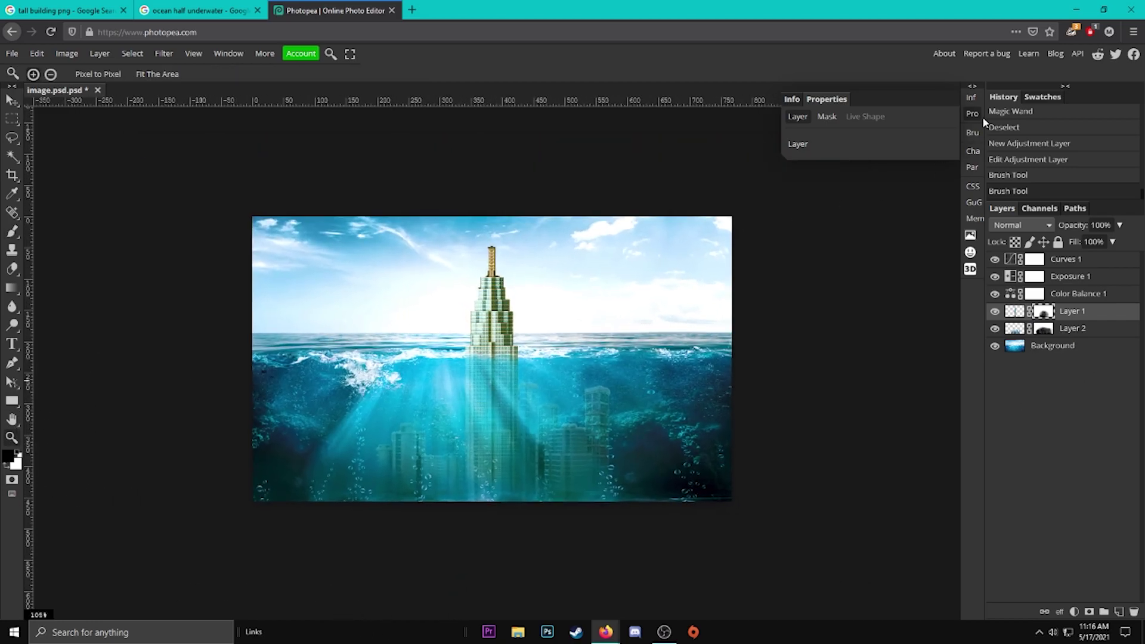
pyautogui.click(12, 231)
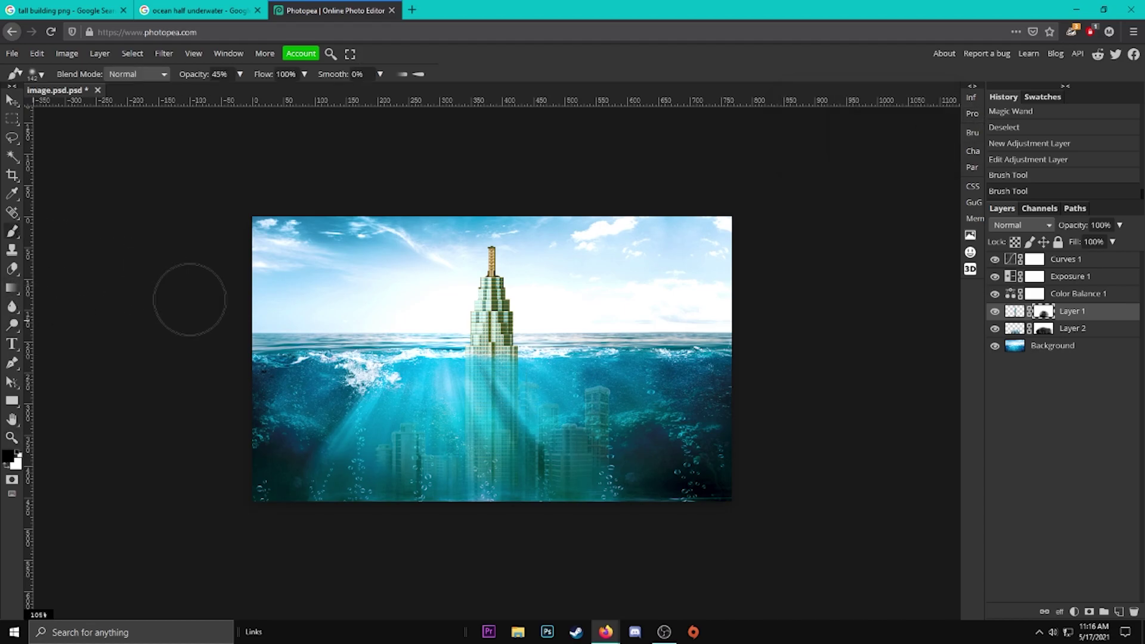
pyautogui.moveTo(271, 316)
pyautogui.mouseDown()
pyautogui.moveTo(353, 207)
pyautogui.moveTo(443, 174)
pyautogui.moveTo(549, 191)
pyautogui.moveTo(669, 257)
pyautogui.moveTo(511, 286)
pyautogui.moveTo(583, 276)
pyautogui.moveTo(595, 263)
pyautogui.moveTo(513, 215)
pyautogui.moveTo(485, 233)
pyautogui.moveTo(485, 179)
pyautogui.mouseUp()
pyautogui.press('x')
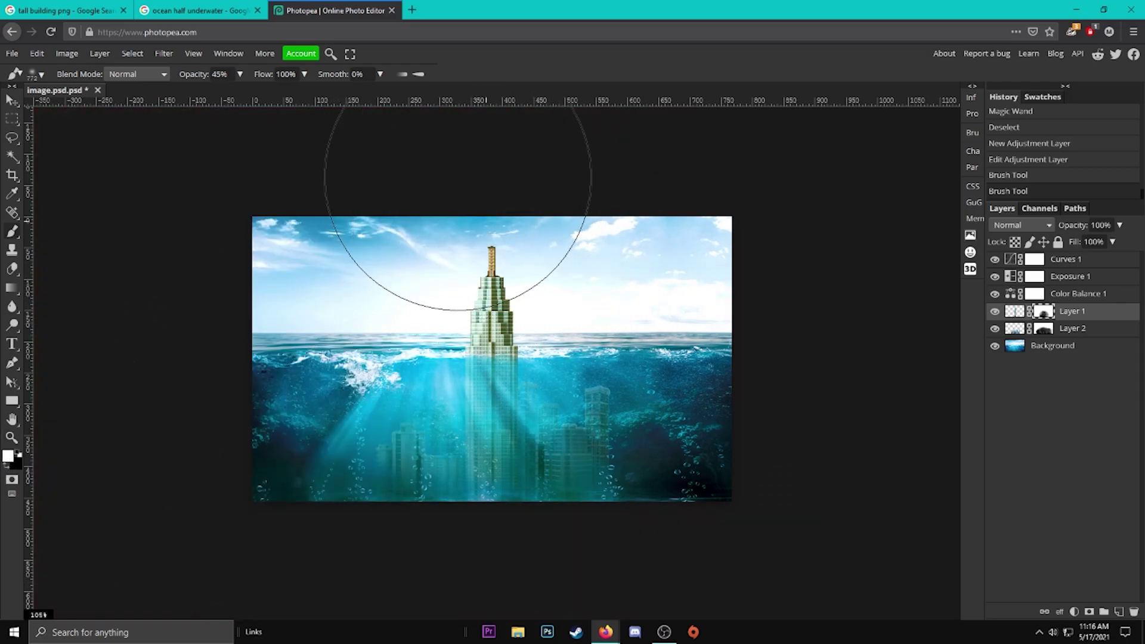
pyautogui.moveTo(421, 179); pyautogui.dragTo(447, 153)
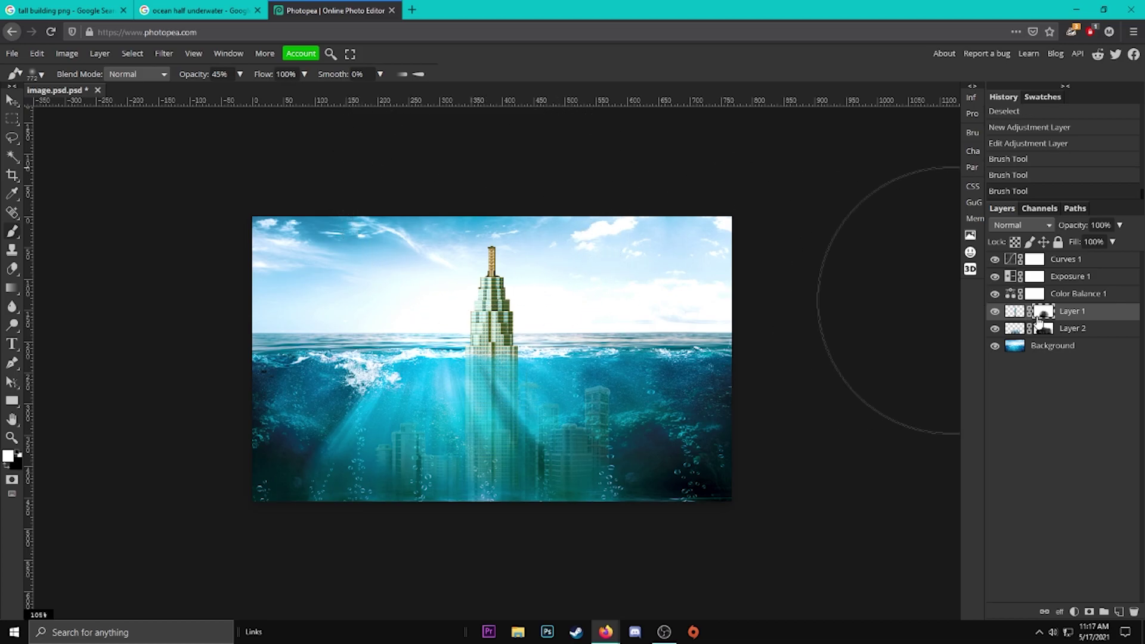
pyautogui.hotkey('ctrl', 'z')
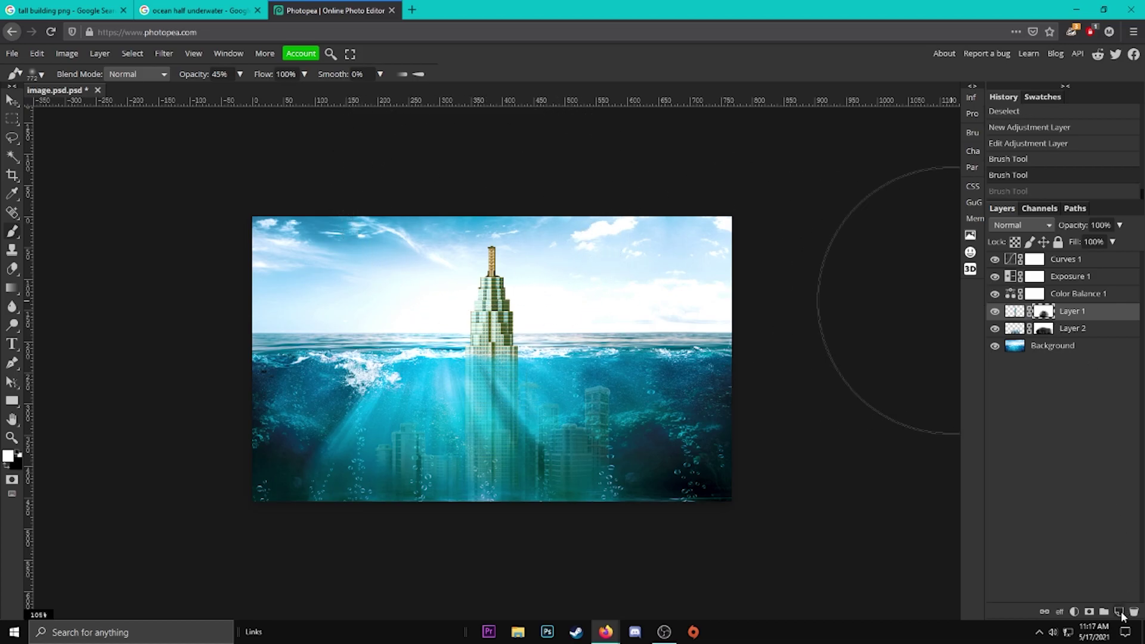
# Add a new layer above the skyscraper's layer and paint a faint white glow at the sky's upper edge with 45% brush opacity.
pyautogui.click(1119, 613)
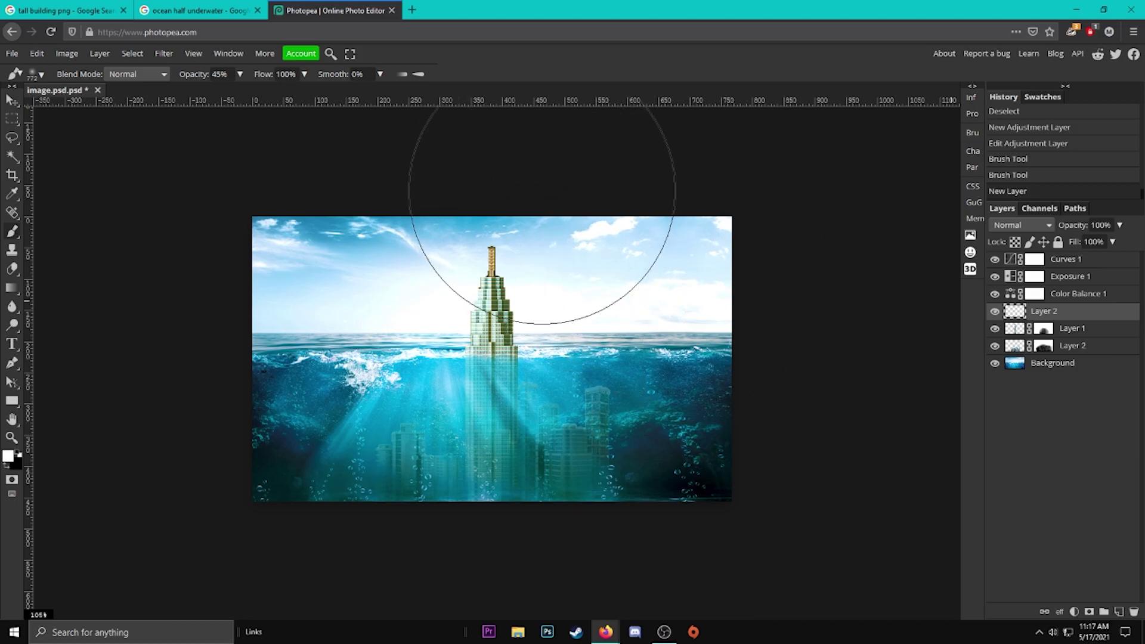
pyautogui.moveTo(435, 186); pyautogui.dragTo(465, 198)
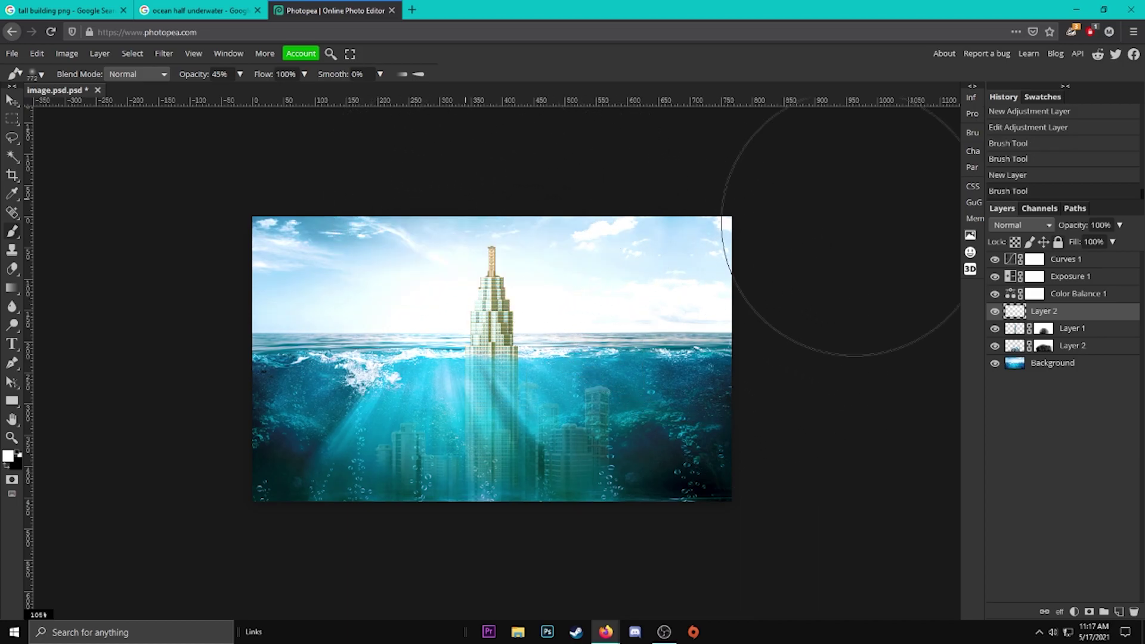
pyautogui.hotkey('ctrl', 'a')
pyautogui.hotkey('ctrl', 'a')
pyautogui.hotkey('ctrl', 'z')
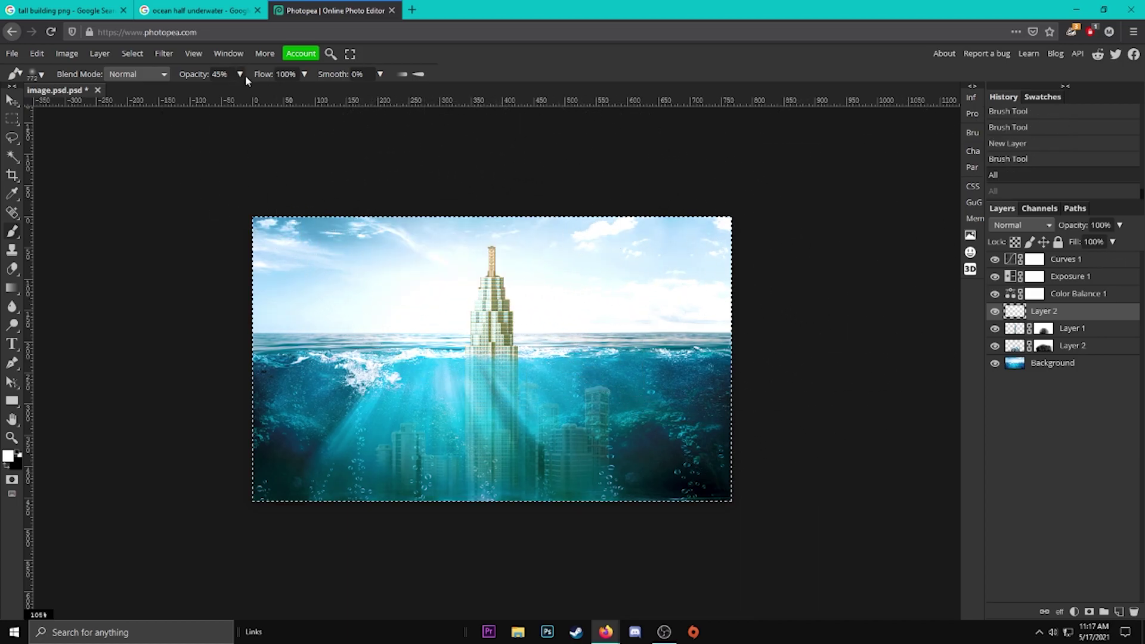
pyautogui.hotkey('ctrl', 'z')
pyautogui.hotkey('ctrl', 'd')
# Set the brush opacity to 100% and paint a strong white glow over the sky and the skyscraper's top.
pyautogui.click(241, 74)
pyautogui.moveTo(225, 89); pyautogui.dragTo(256, 92)
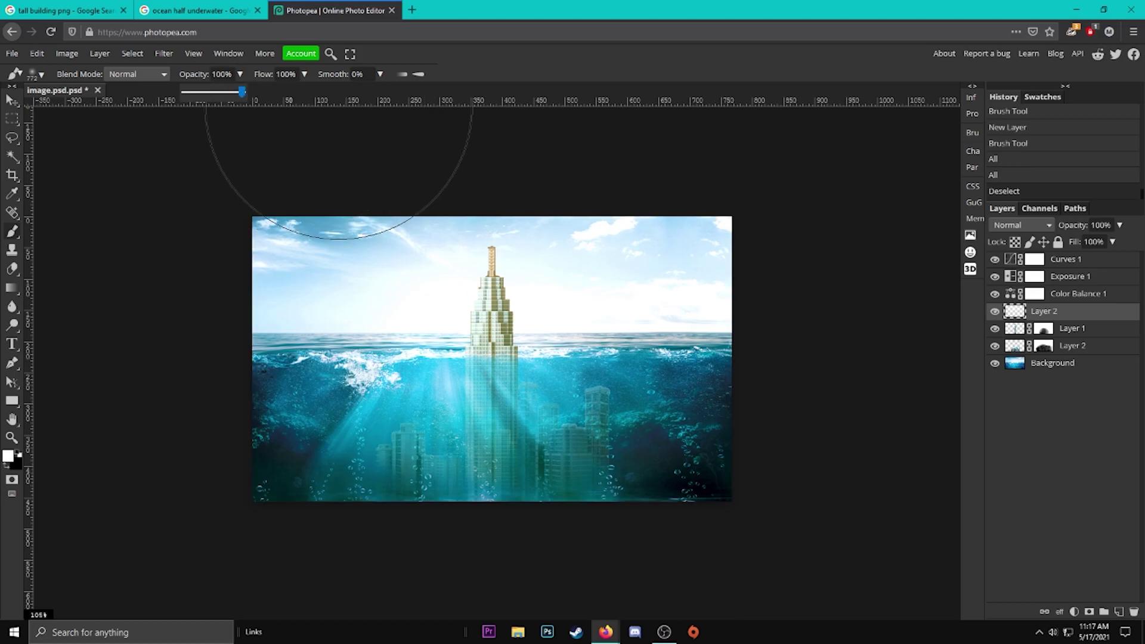
pyautogui.moveTo(454, 201); pyautogui.dragTo(656, 196)
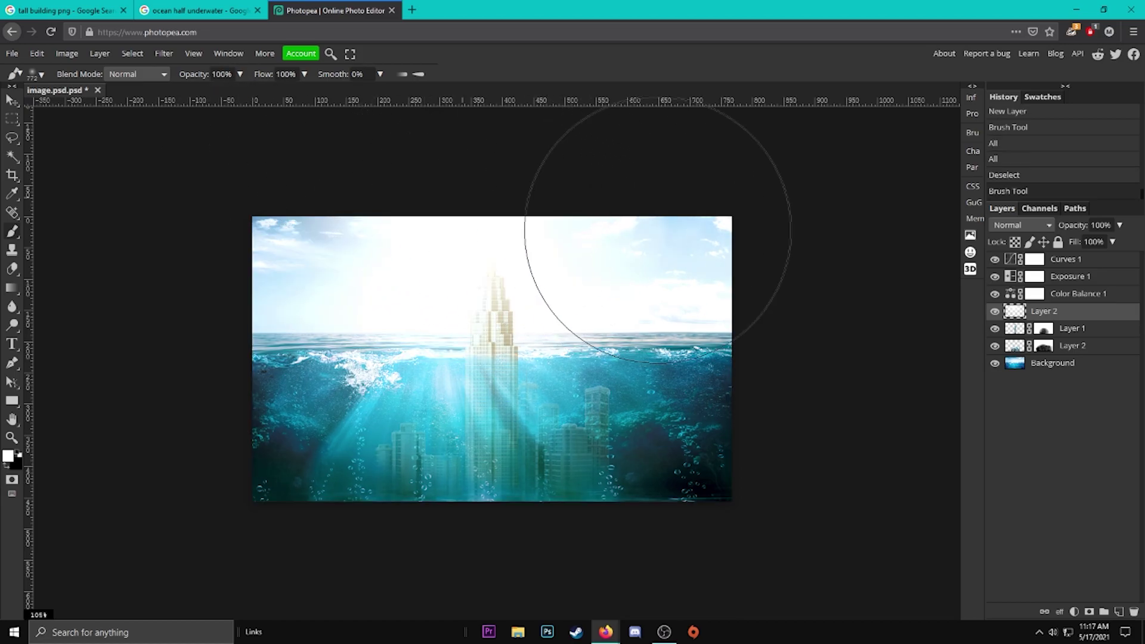
# Set the white glow layer's opacity to 58% and apply a Free Transform to it.
pyautogui.click(12, 437)
pyautogui.click(500, 388)
pyautogui.click(1120, 225)
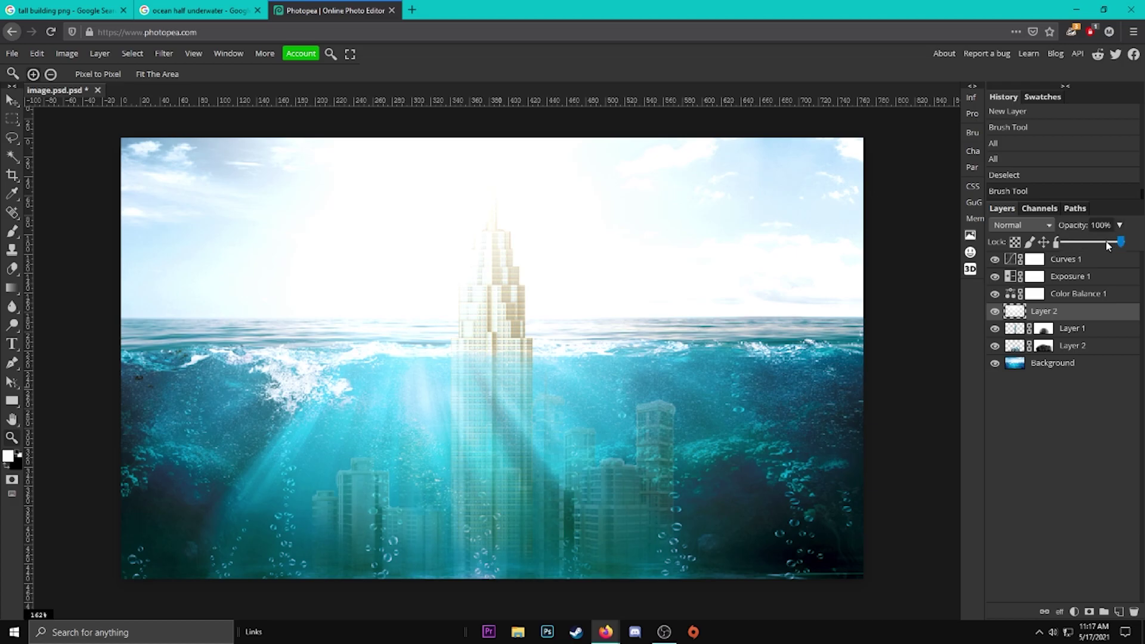
pyautogui.moveTo(1121, 241); pyautogui.dragTo(1095, 242)
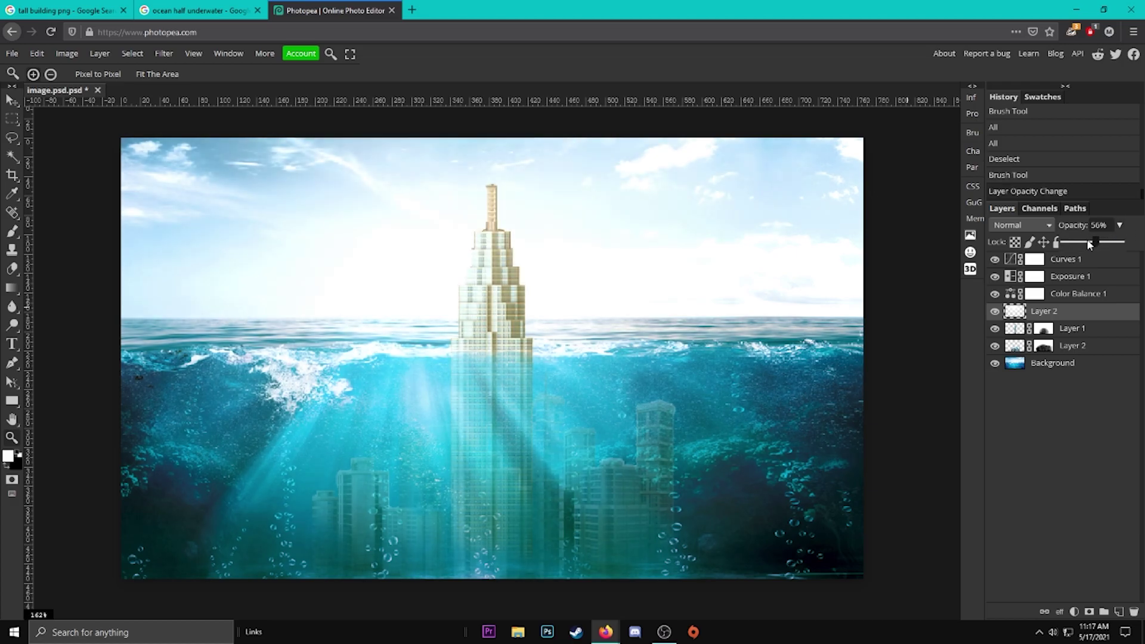
pyautogui.hotkey('ctrl', 't')
pyautogui.click(483, 74)
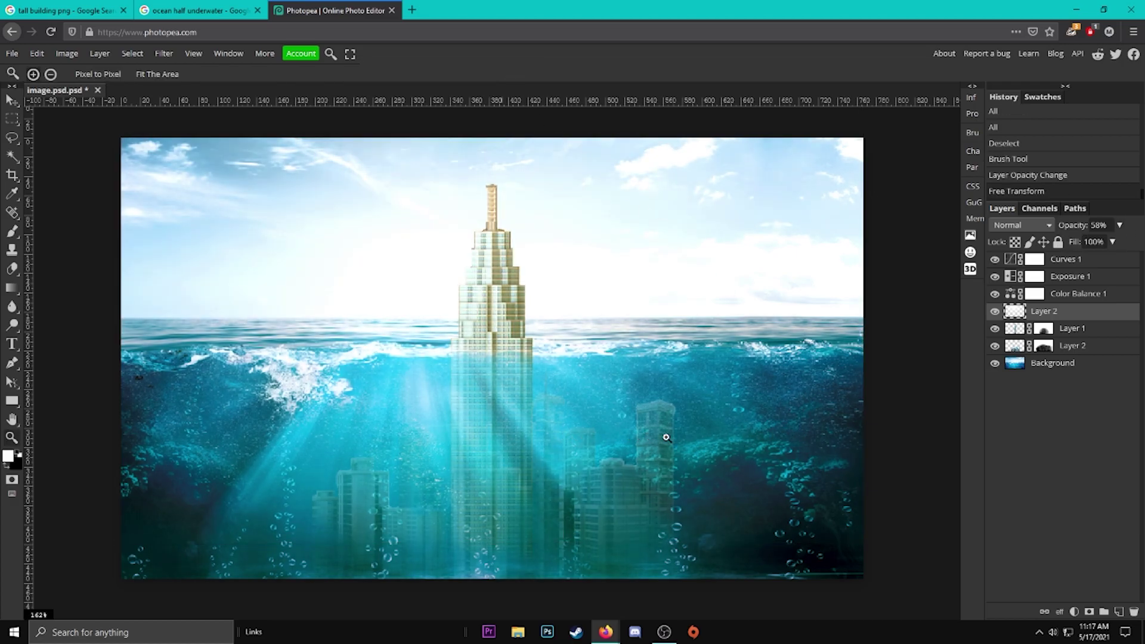